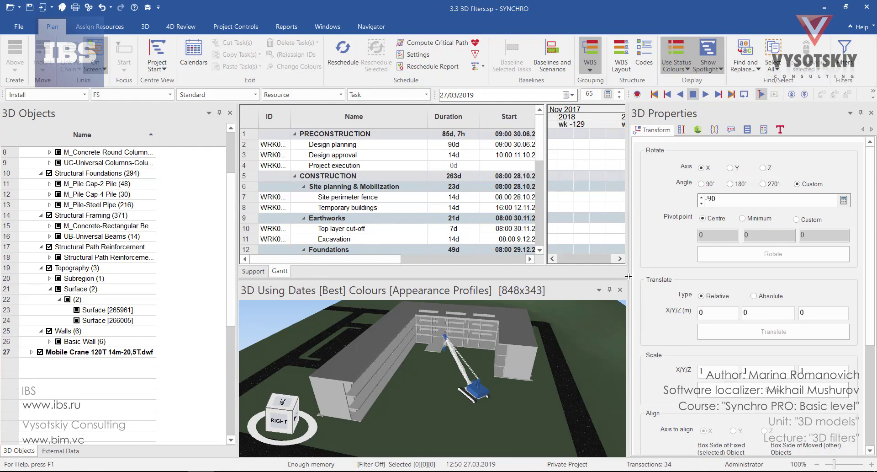
# Step: Close the 3D Properties panel and orbit the building to view it from the right/back
pyautogui.moveTo(631, 277); pyautogui.dragTo(669, 277)
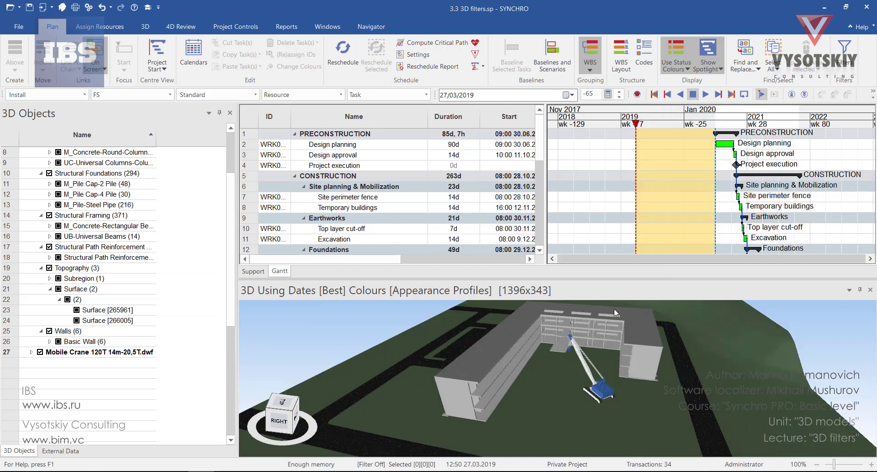
pyautogui.moveTo(601, 322); pyautogui.dragTo(567, 377)
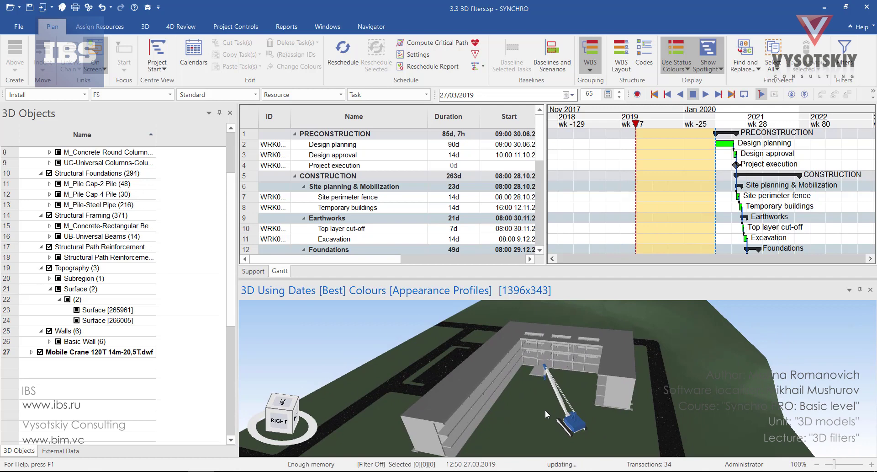
pyautogui.moveTo(545, 410); pyautogui.dragTo(520, 399)
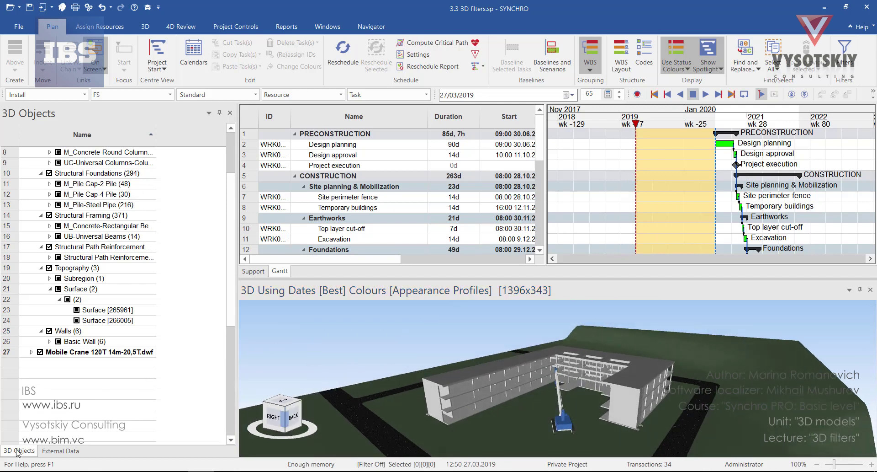
# Step: Preview the whole model file and the mobile crane, then expand 00.Model file.dwfx in the objects tree
pyautogui.scroll(3, 191, 275)
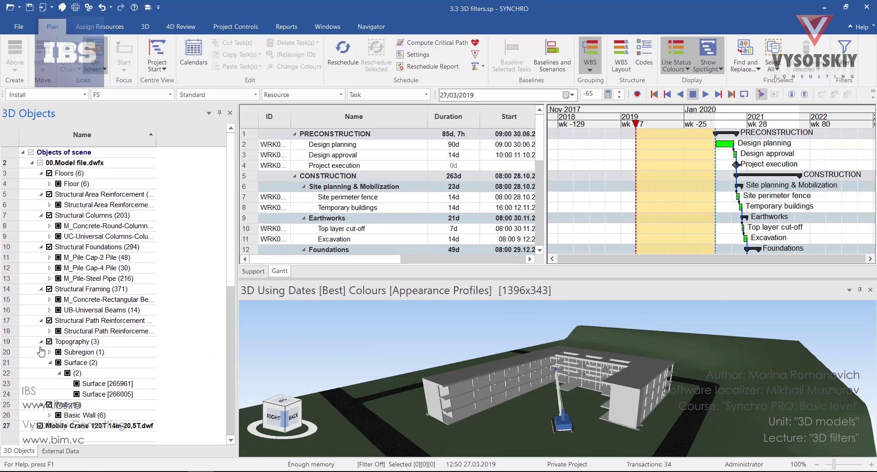
pyautogui.click(32, 163)
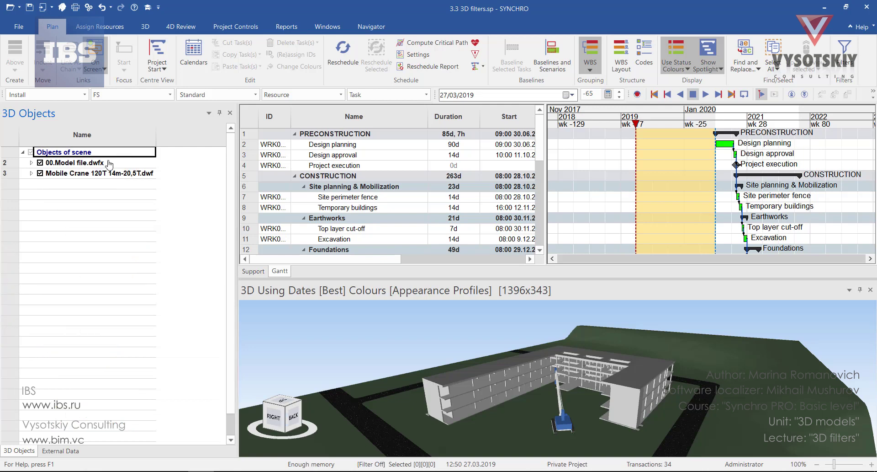
pyautogui.click(73, 163)
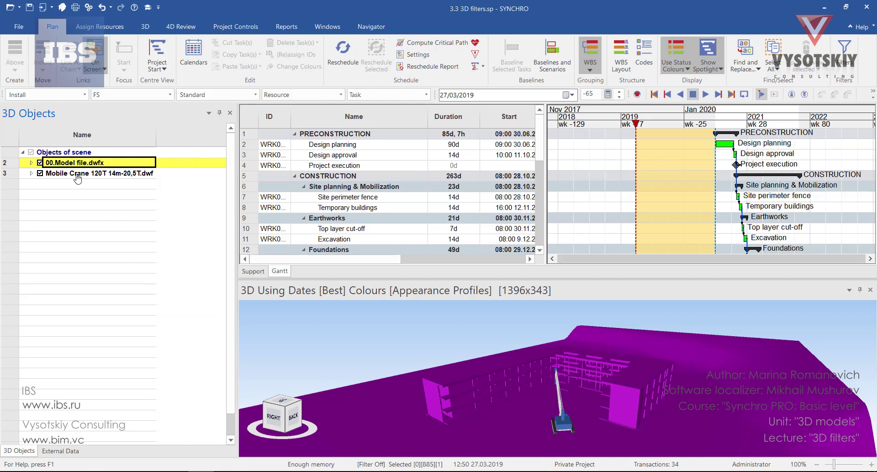
pyautogui.click(78, 173)
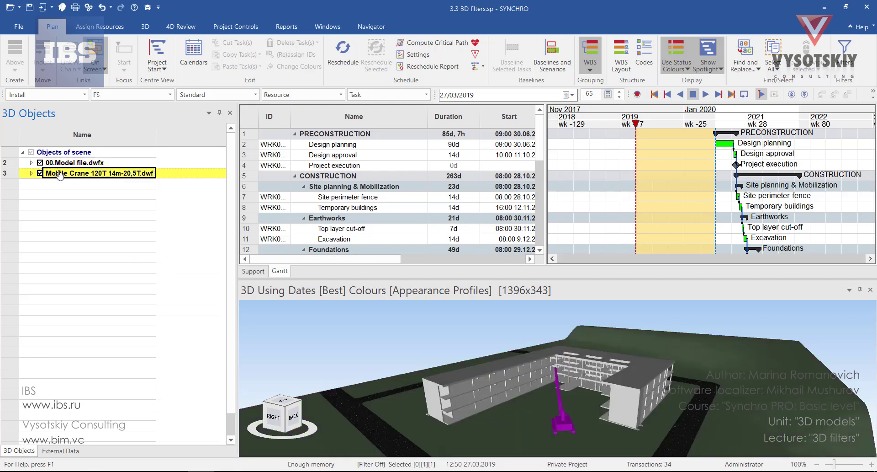
pyautogui.click(31, 162)
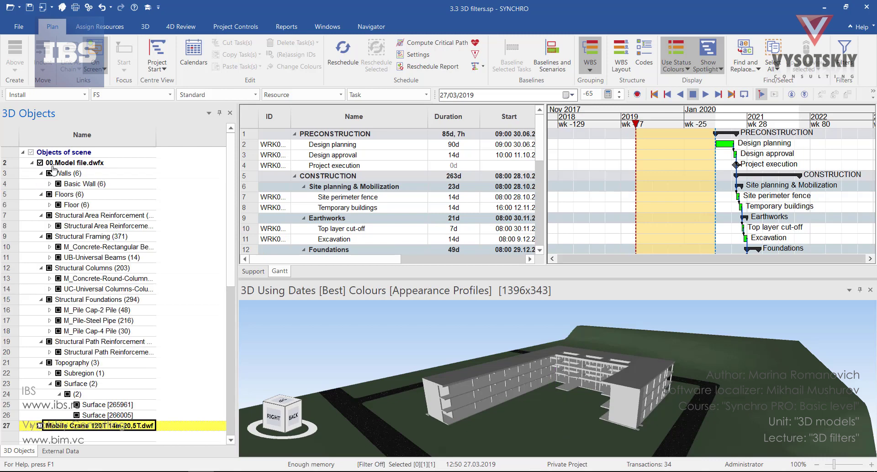
# Step: Collapse the model file's categories, including Structural Framing, Columns, Foundations and Topography
pyautogui.click(40, 173)
pyautogui.click(40, 183)
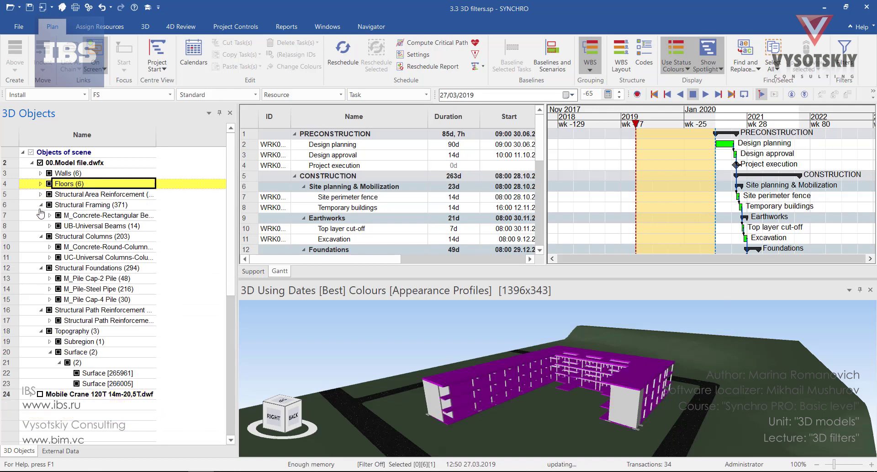
pyautogui.click(40, 215)
pyautogui.click(41, 193)
pyautogui.click(40, 214)
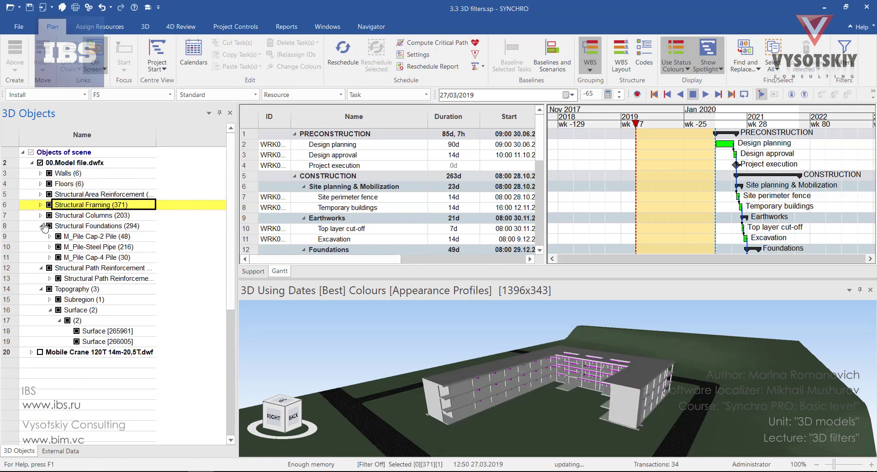
pyautogui.click(41, 226)
pyautogui.click(41, 225)
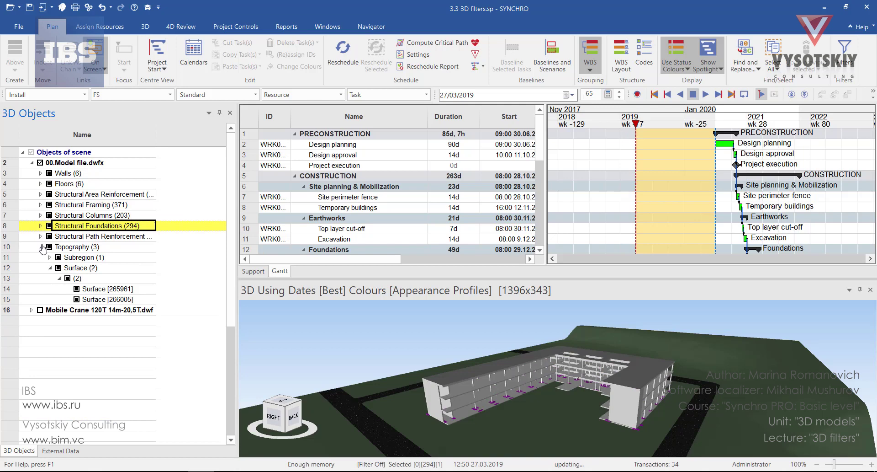
pyautogui.click(41, 257)
pyautogui.click(41, 235)
# Step: Highlight Floors and then Walls in the 3D view, and make the 3D view taller
pyautogui.click(174, 184)
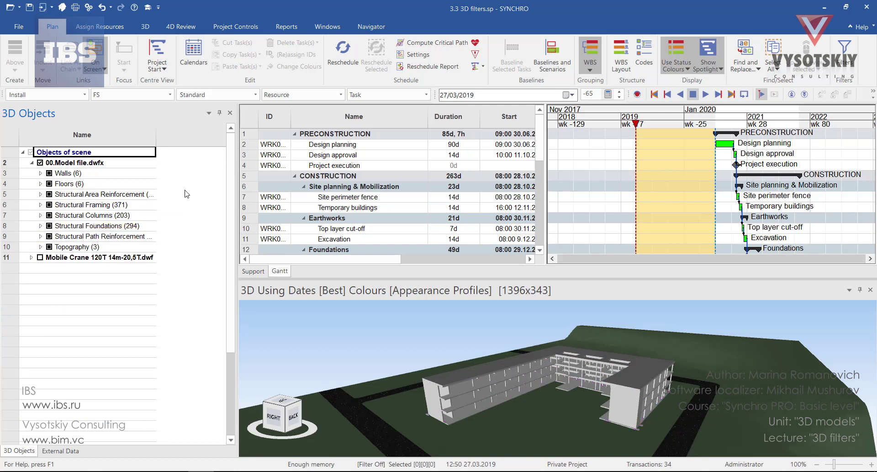
pyautogui.click(100, 183)
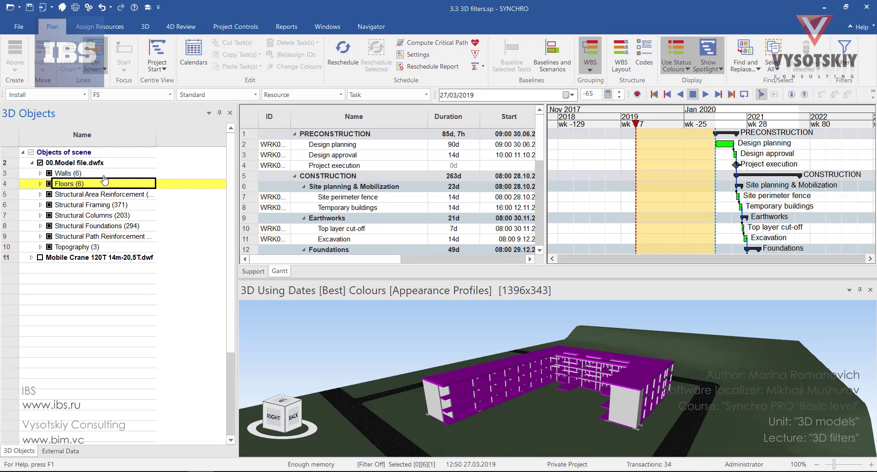
pyautogui.click(104, 175)
pyautogui.moveTo(466, 279)
pyautogui.mouseDown()
pyautogui.moveTo(468, 237)
pyautogui.moveTo(473, 268)
pyautogui.mouseUp()
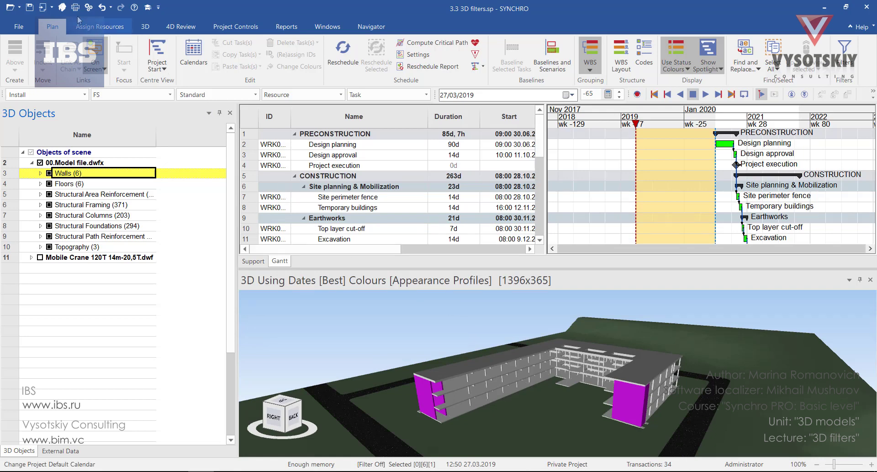
# Step: Open a second 3D view and dock it to the right of the first
pyautogui.click(63, 7)
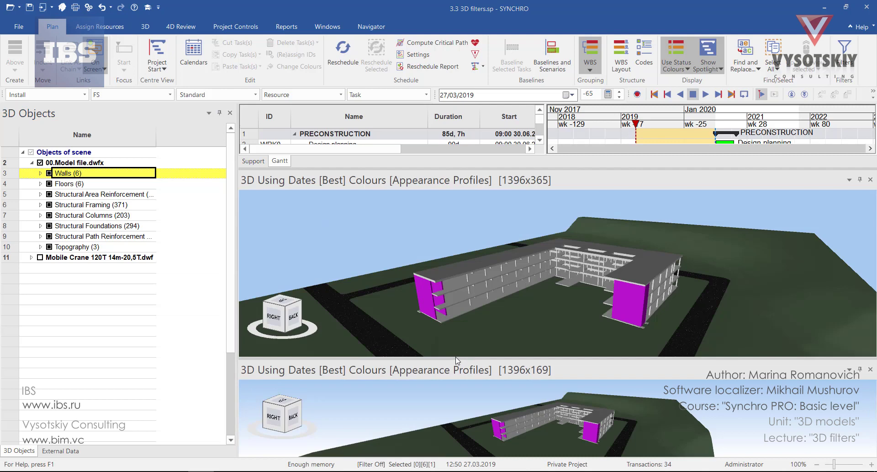
pyautogui.moveTo(424, 369); pyautogui.dragTo(577, 365)
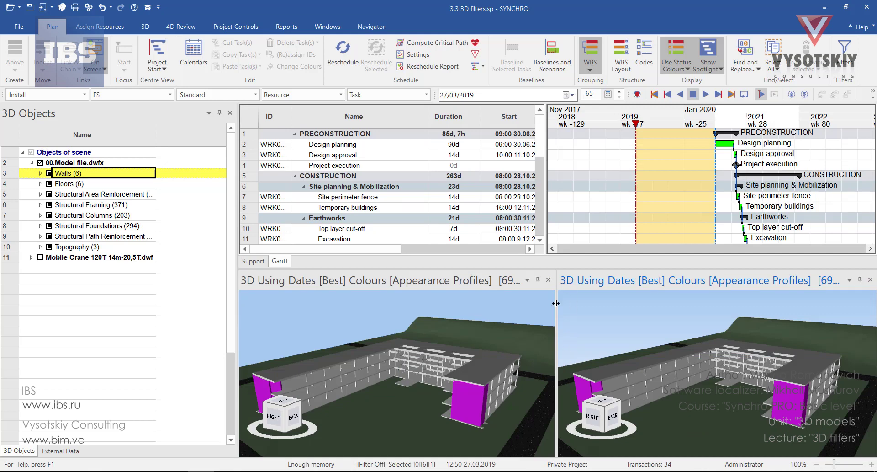
pyautogui.moveTo(557, 306); pyautogui.dragTo(476, 317)
pyautogui.click(366, 378)
pyautogui.scroll(-3, 366, 378)
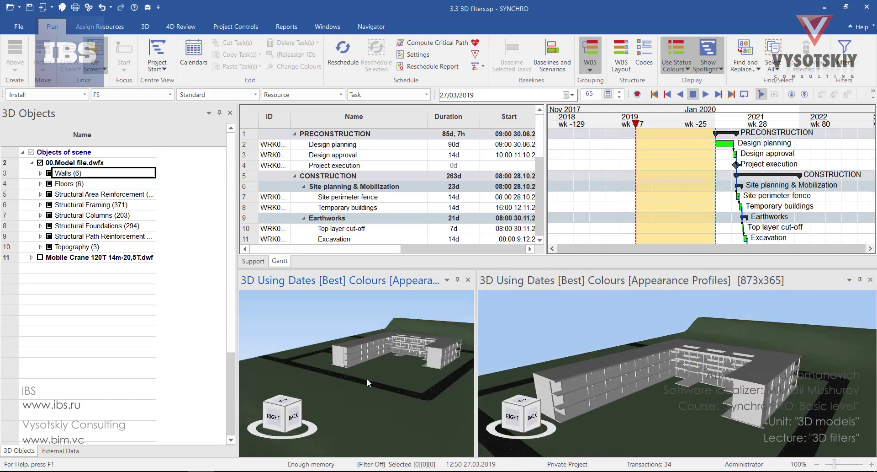
# Step: Turn off the navigation cube indicator in both the left and right 3D views
pyautogui.rightClick(309, 346)
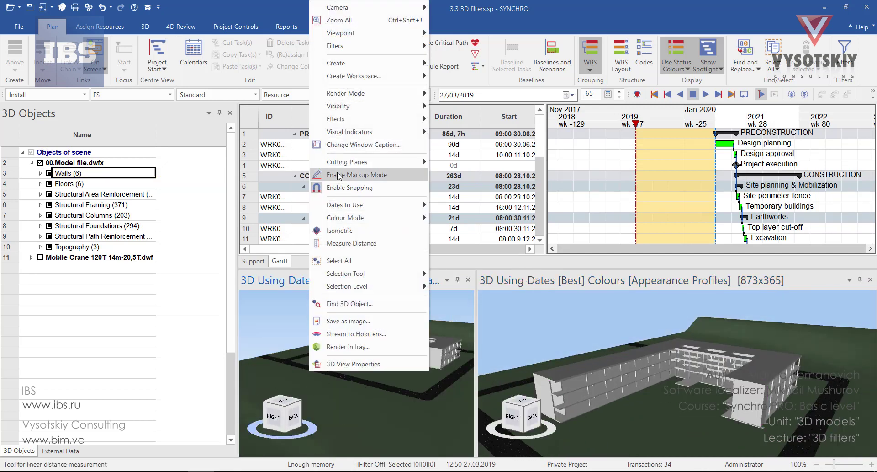
pyautogui.moveTo(411, 134)
pyautogui.click(464, 132)
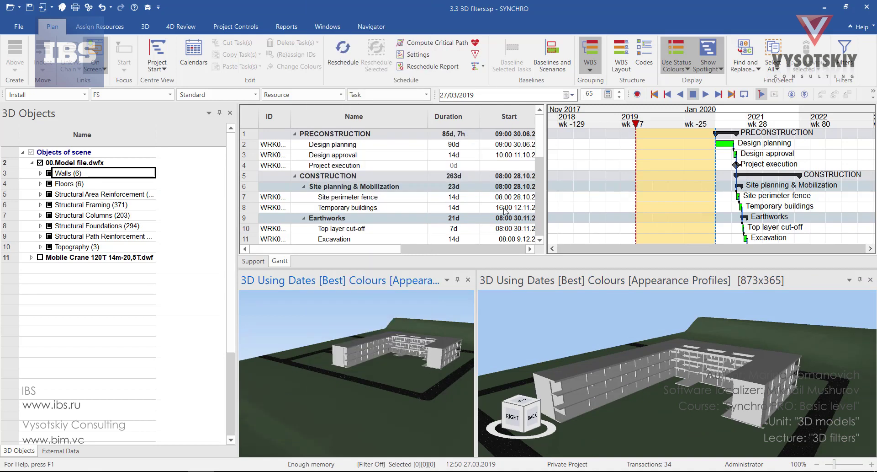
pyautogui.rightClick(536, 348)
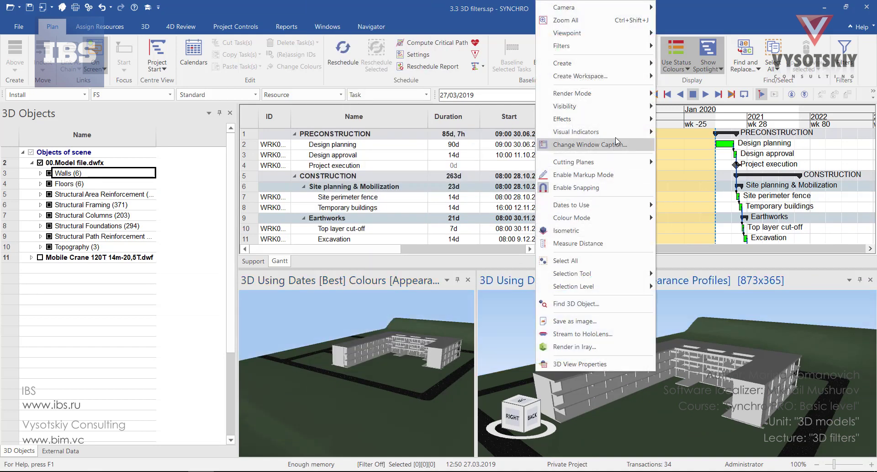
pyautogui.moveTo(622, 134)
pyautogui.click(681, 133)
# Step: Link all 3D view cameras with Camera > Link All, so both views orbit together
pyautogui.rightClick(530, 365)
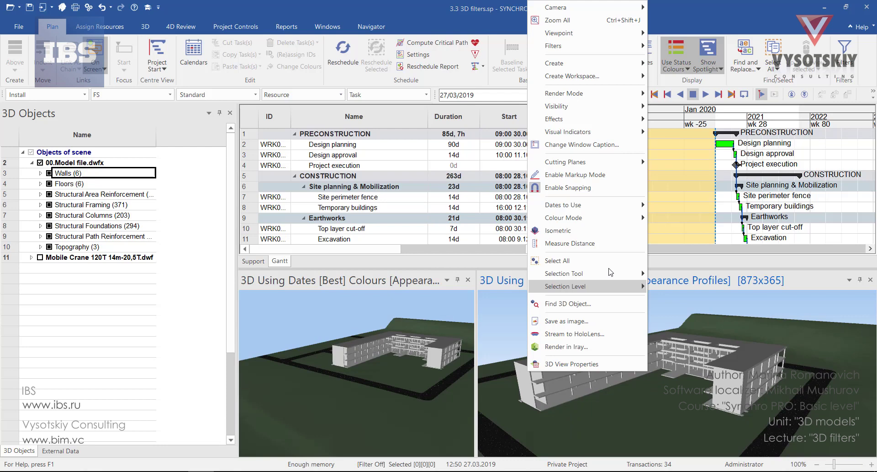
pyautogui.moveTo(631, 7)
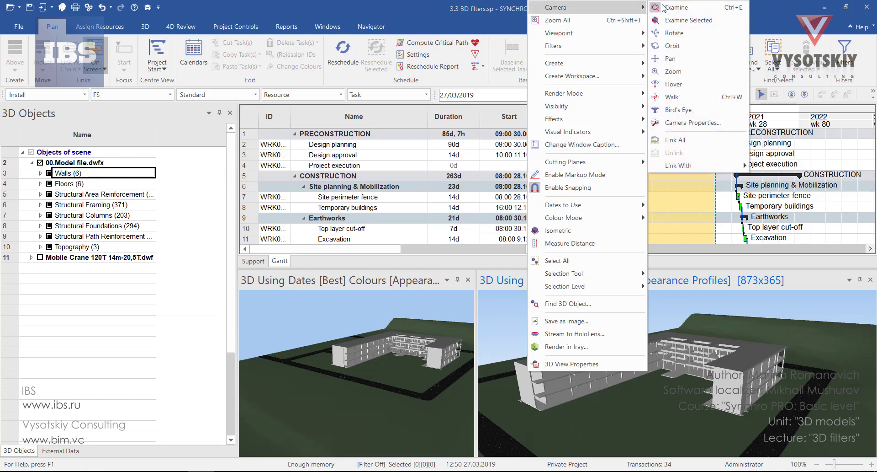
pyautogui.click(677, 141)
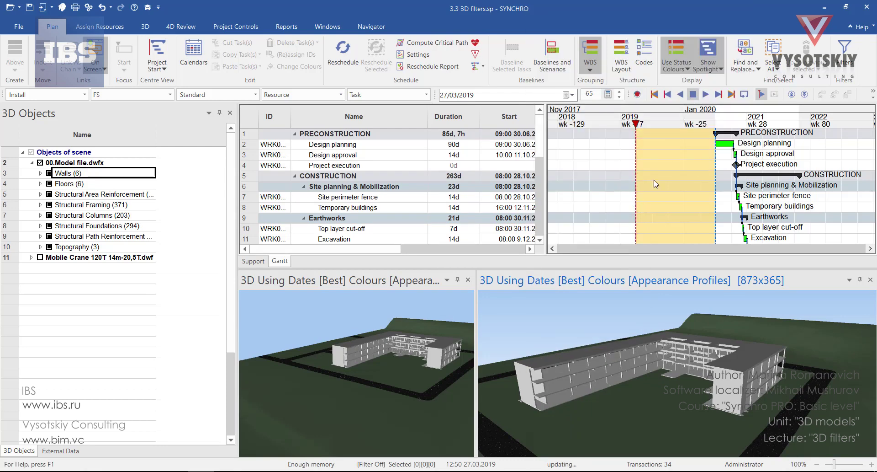
pyautogui.moveTo(565, 353)
pyautogui.mouseDown()
pyautogui.moveTo(593, 352)
pyautogui.moveTo(559, 356)
pyautogui.mouseUp()
pyautogui.scroll(-5, 558, 356)
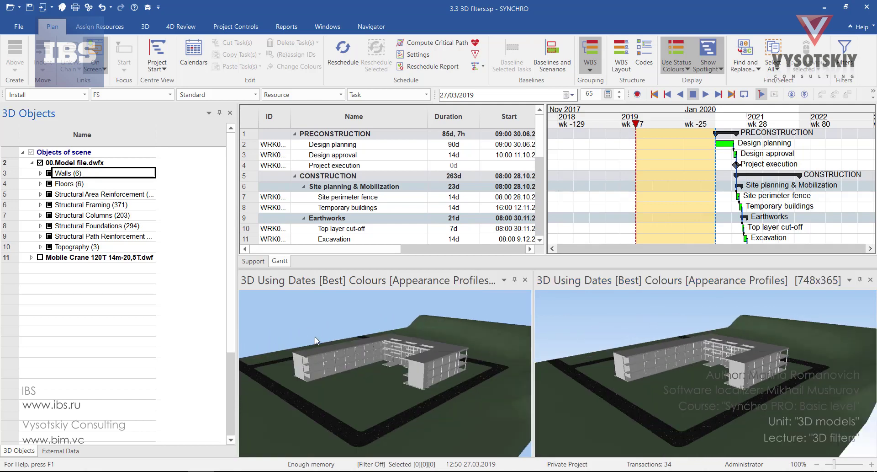
# Step: Open 3D Filters from the Navigator tab and add a new filter named Floor Filter
pyautogui.click(375, 32)
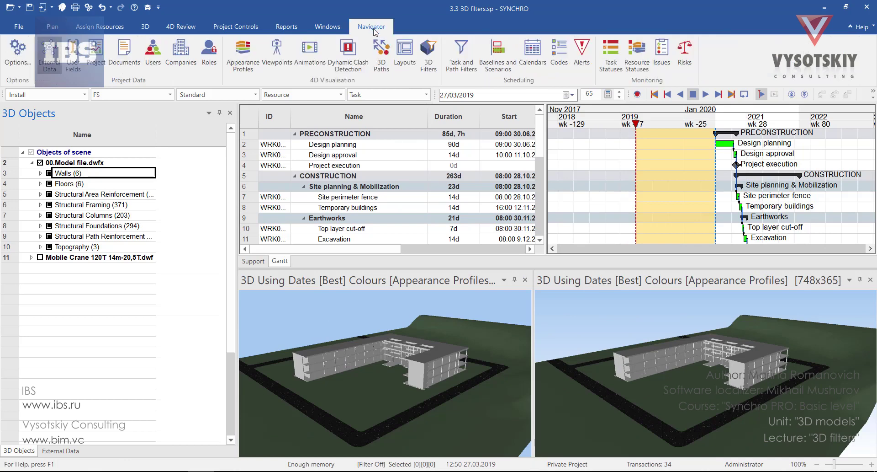
pyautogui.click(429, 54)
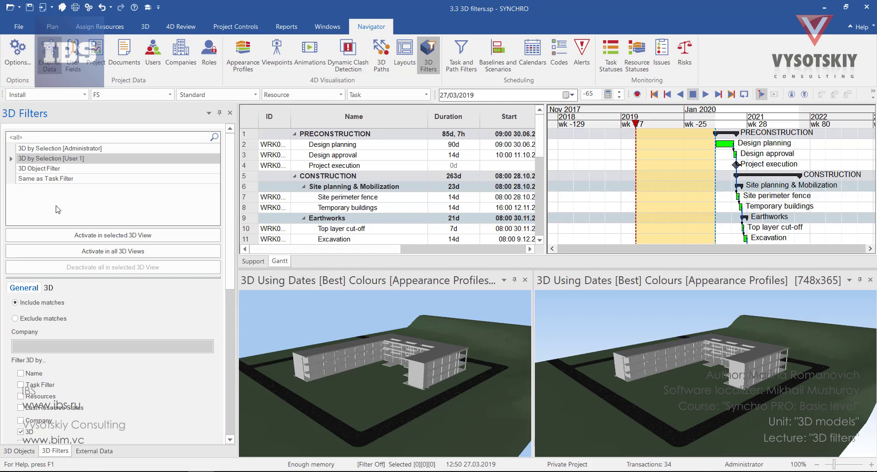
pyautogui.rightClick(83, 199)
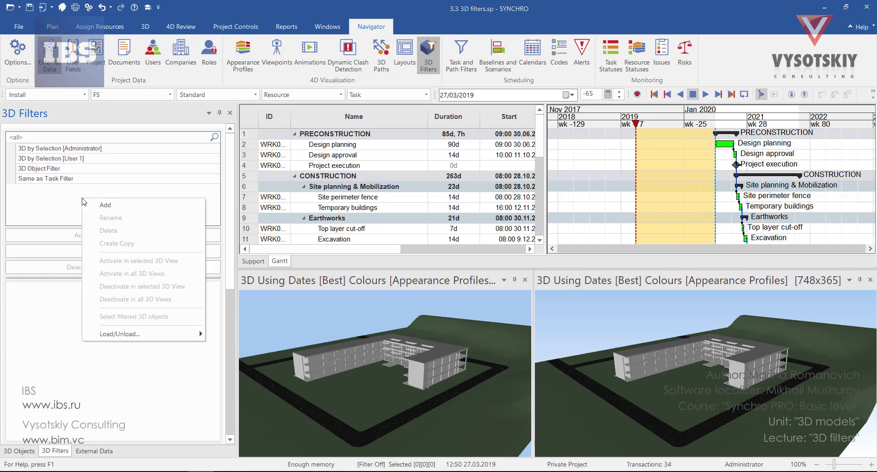
pyautogui.click(108, 207)
pyautogui.press('BackSpace')
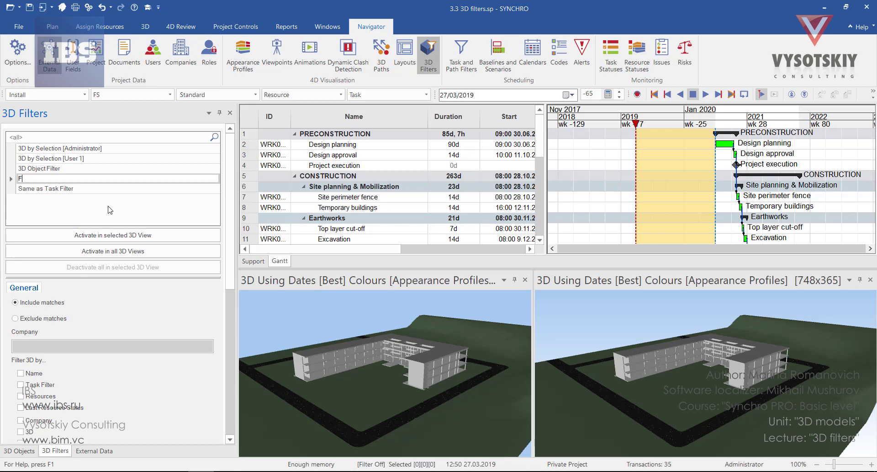
pyautogui.write('Floor Filter')
pyautogui.press('Return')
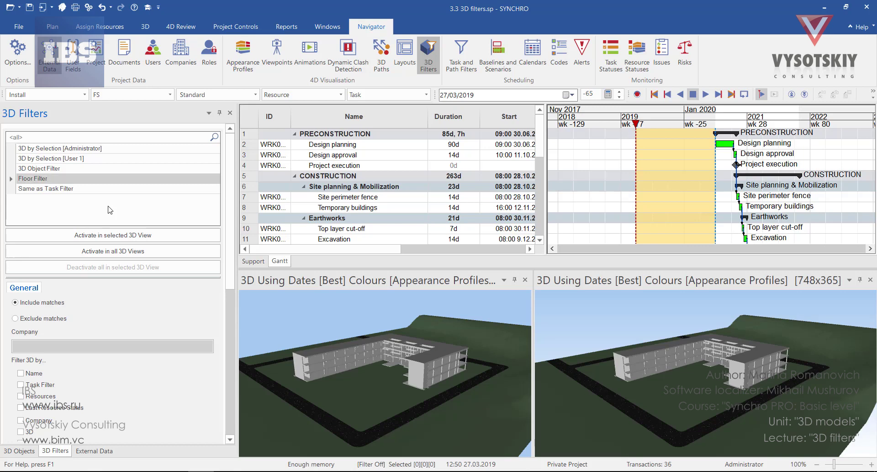
pyautogui.click(44, 179)
# Step: Untick the Name and Task Filter criteria, briefly toggling Resources and Last Resource Status
pyautogui.moveTo(231, 230); pyautogui.dragTo(232, 339)
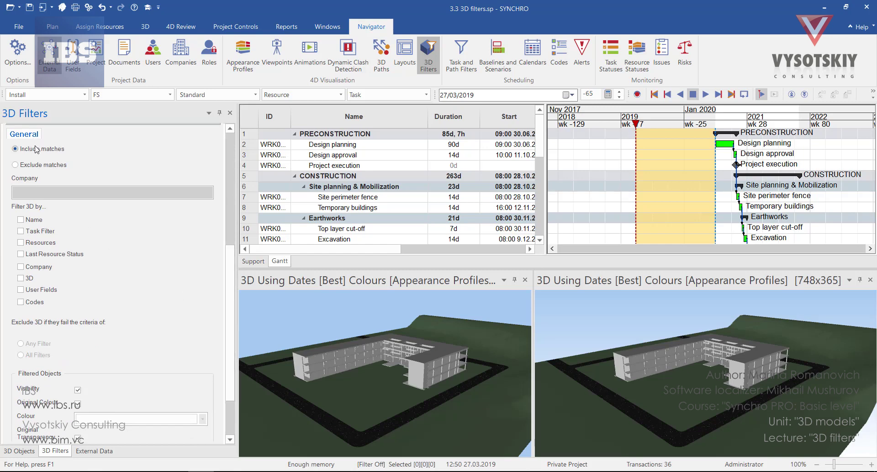
pyautogui.scroll(-1, 41, 213)
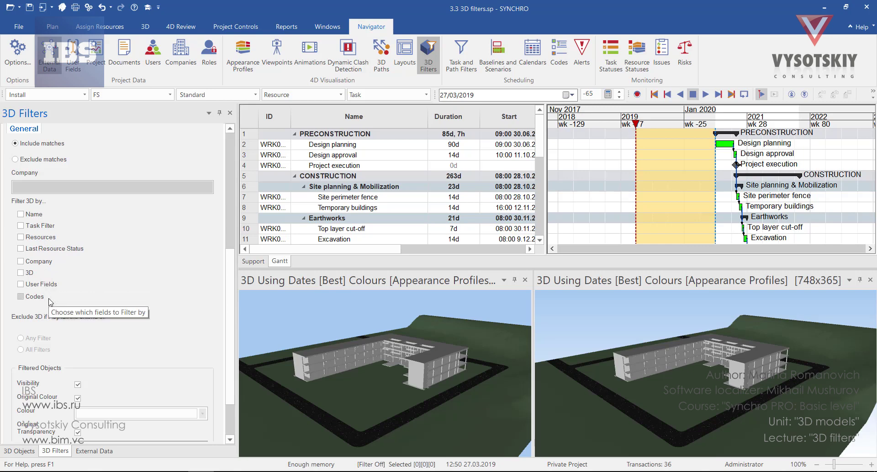
pyautogui.click(26, 215)
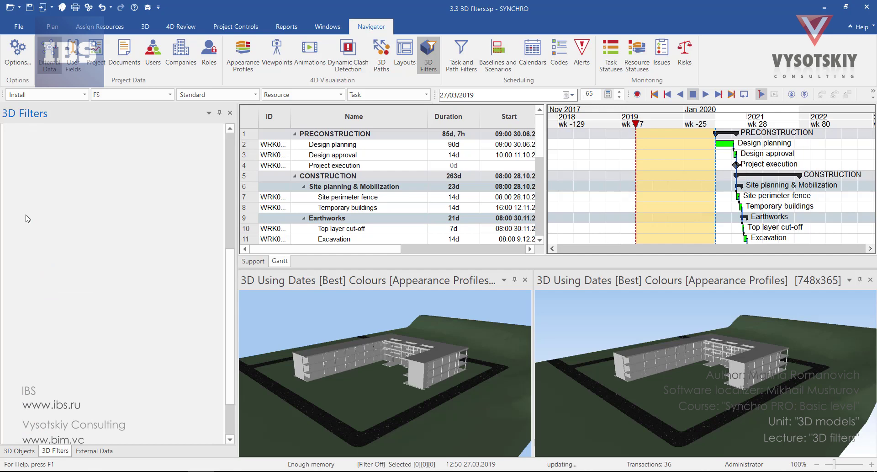
pyautogui.click(28, 236)
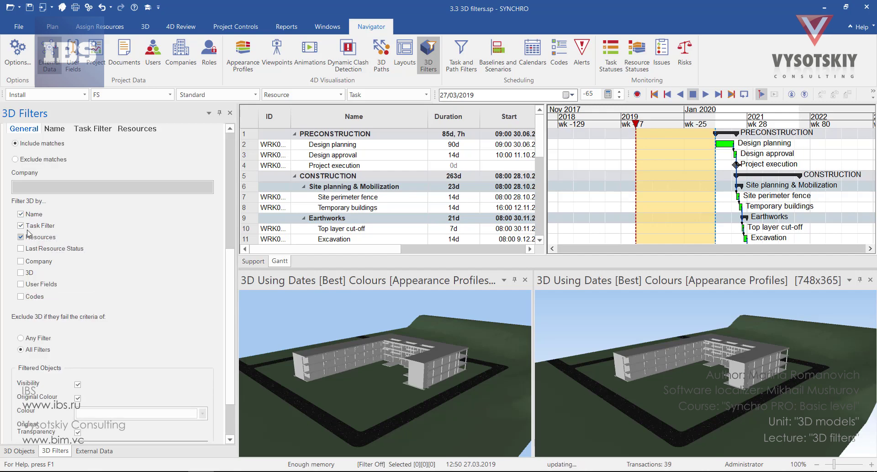
pyautogui.click(28, 226)
pyautogui.click(30, 237)
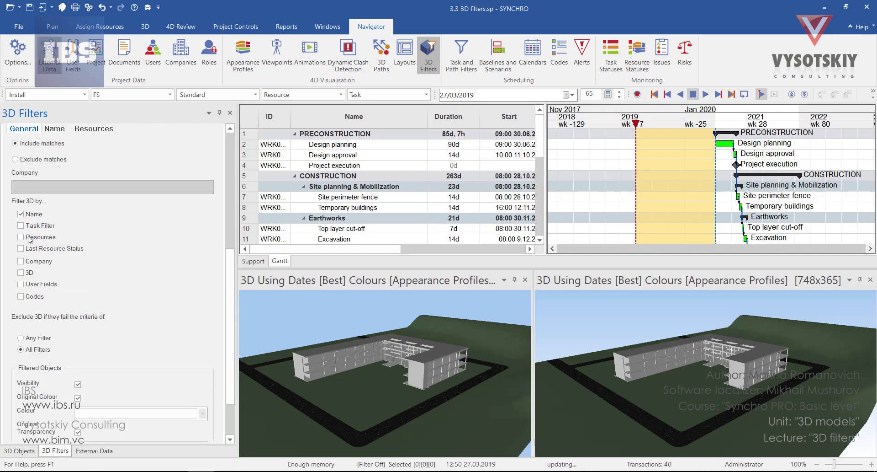
pyautogui.click(30, 214)
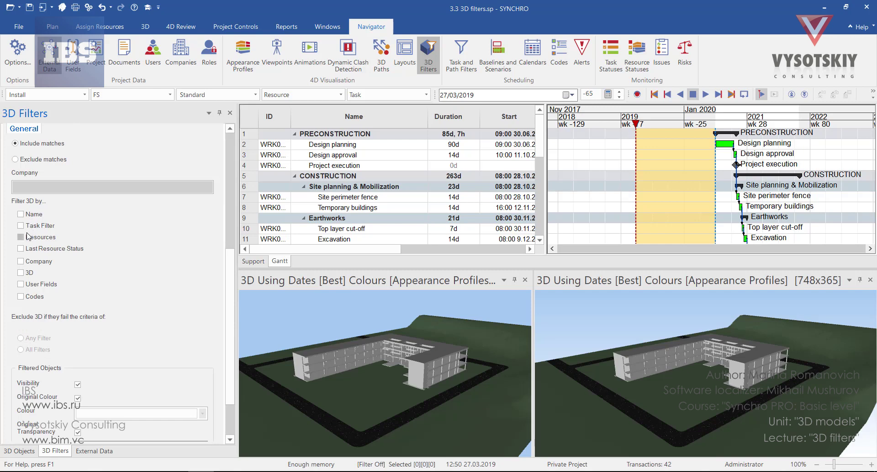
pyautogui.click(28, 236)
pyautogui.click(24, 249)
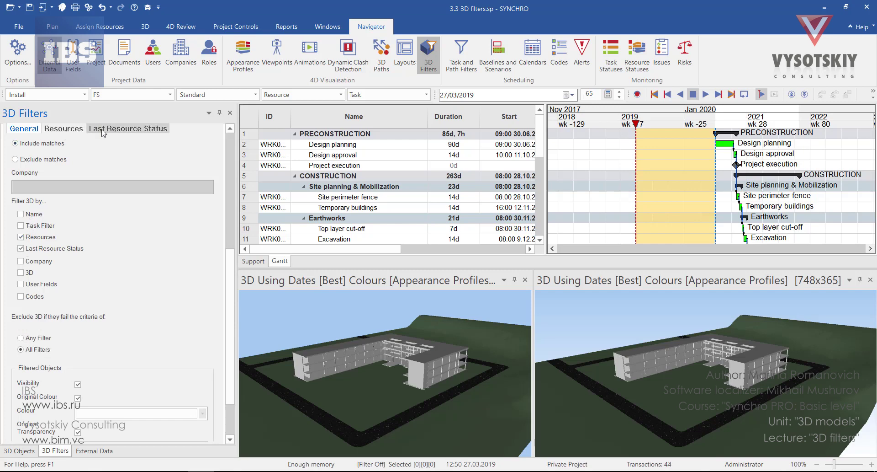
# Step: Clear the Resources, Last Resource Status and Company criteria and make Floor Filter filter by 3D
pyautogui.click(61, 129)
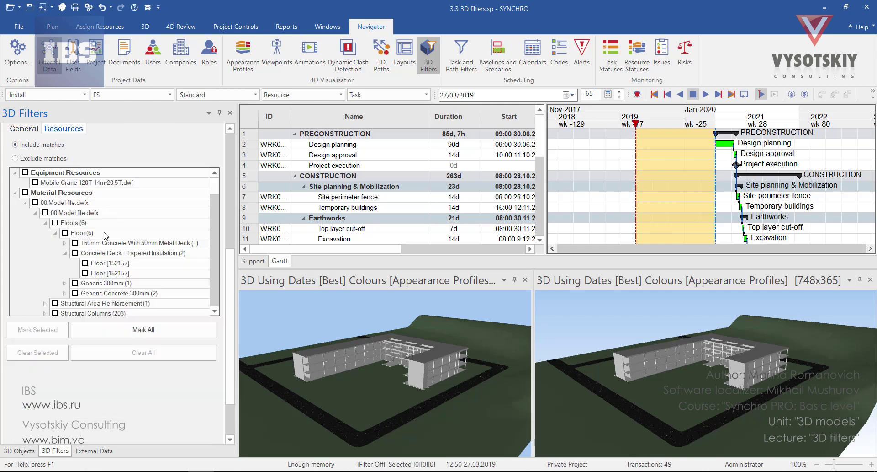
pyautogui.scroll(-4, 105, 235)
pyautogui.scroll(-15, 105, 235)
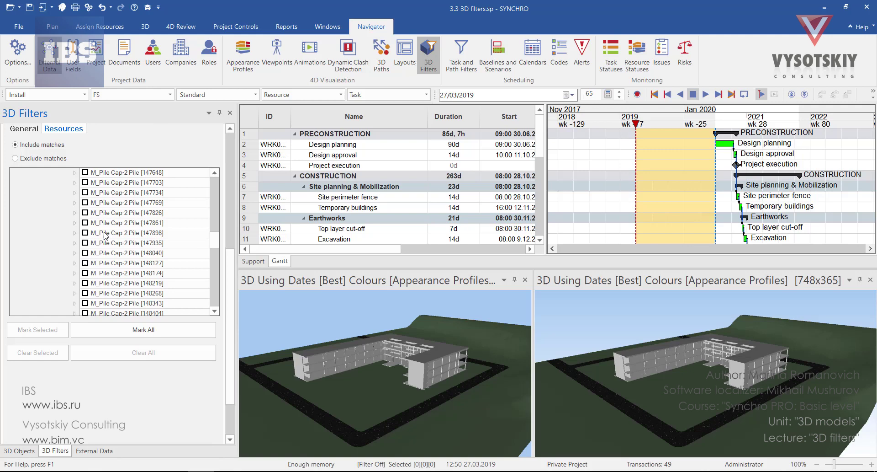
pyautogui.scroll(-3, 105, 236)
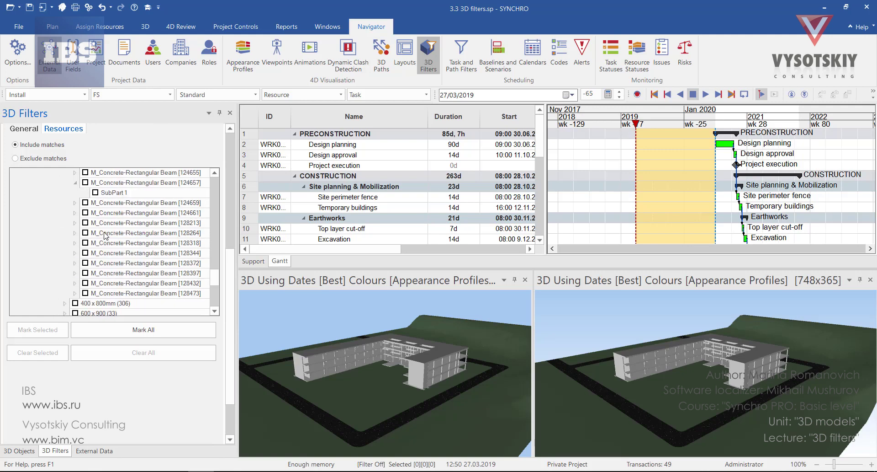
pyautogui.click(24, 129)
pyautogui.click(22, 237)
pyautogui.click(22, 238)
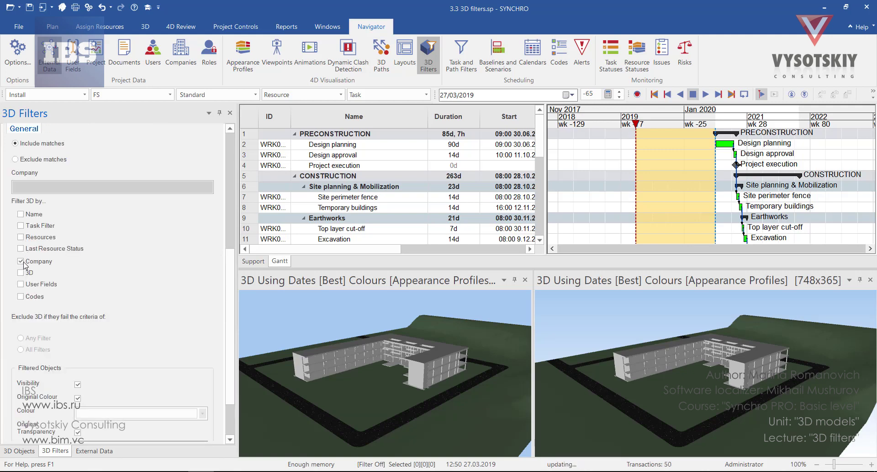
pyautogui.click(62, 128)
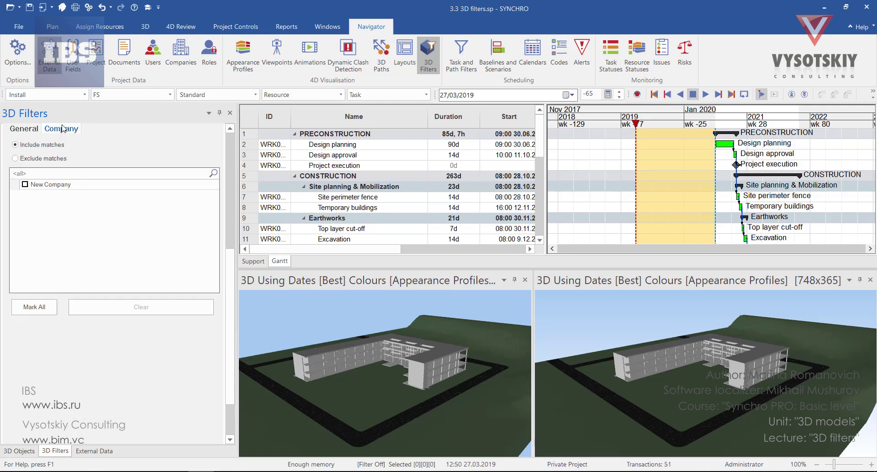
pyautogui.click(24, 128)
pyautogui.click(37, 262)
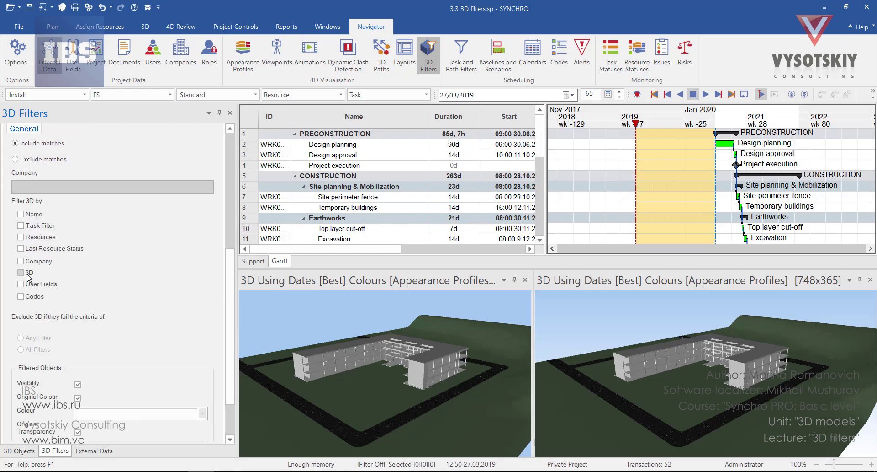
pyautogui.click(21, 273)
# Step: Tick Floors (6) under 00.Model file.dwfx in Floor Filter's 3D object criteria
pyautogui.click(49, 129)
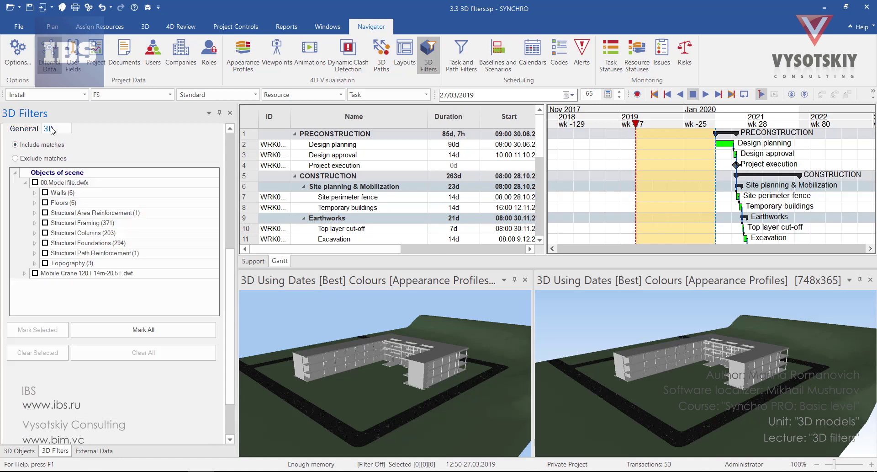
pyautogui.click(44, 203)
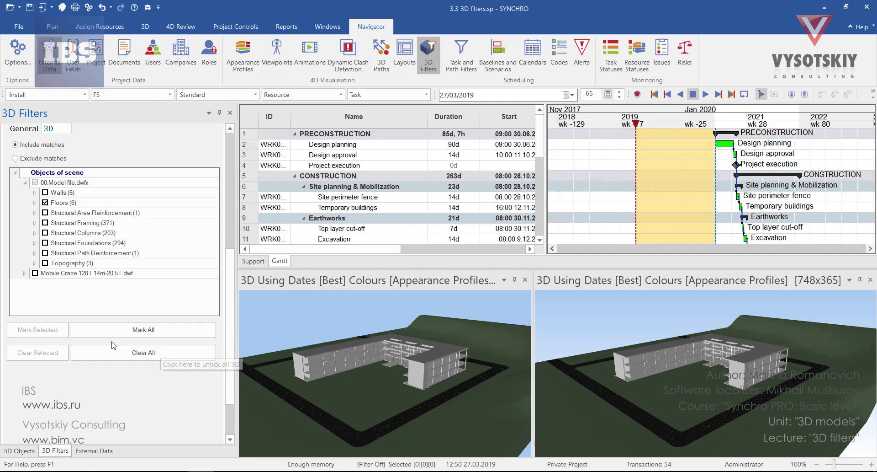
pyautogui.click(34, 131)
pyautogui.scroll(2, 69, 220)
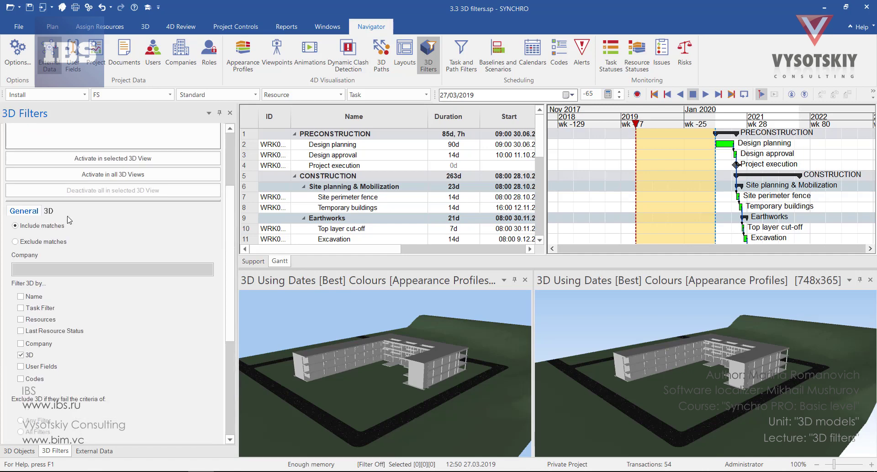
# Step: Scroll back to the 3D filter list and make the left 3D view the active view
pyautogui.scroll(3, 70, 220)
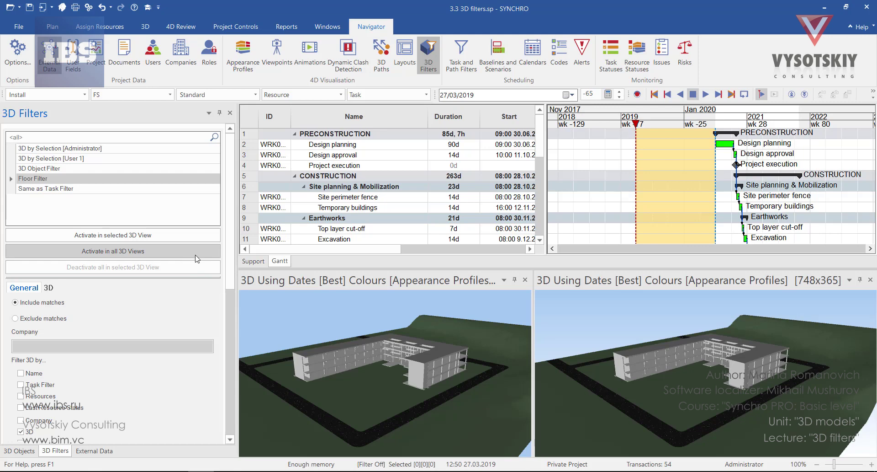
pyautogui.click(382, 294)
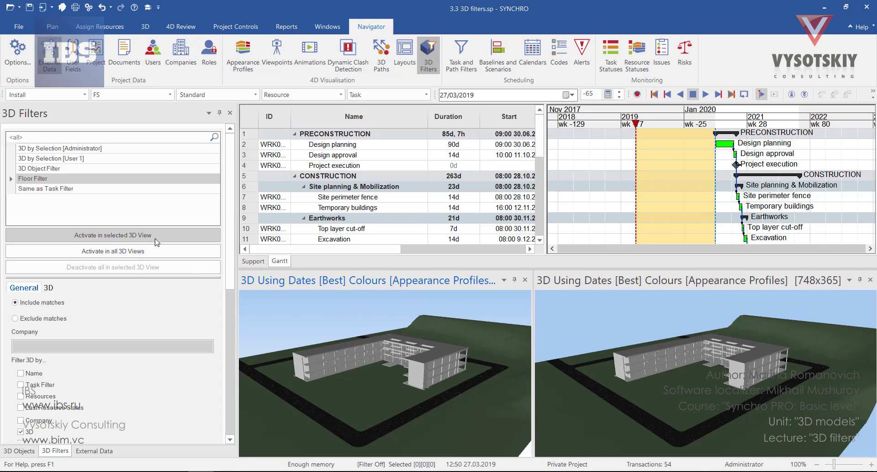
# Step: Activate Floor Filter in the left 3D view and orbit to inspect the isolated floor slabs
pyautogui.click(92, 238)
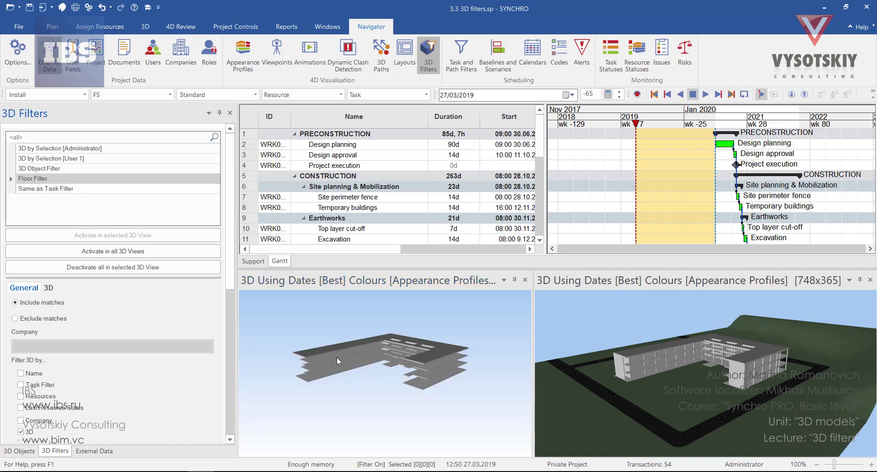
pyautogui.moveTo(337, 357); pyautogui.dragTo(327, 388)
pyautogui.scroll(5, 381, 402)
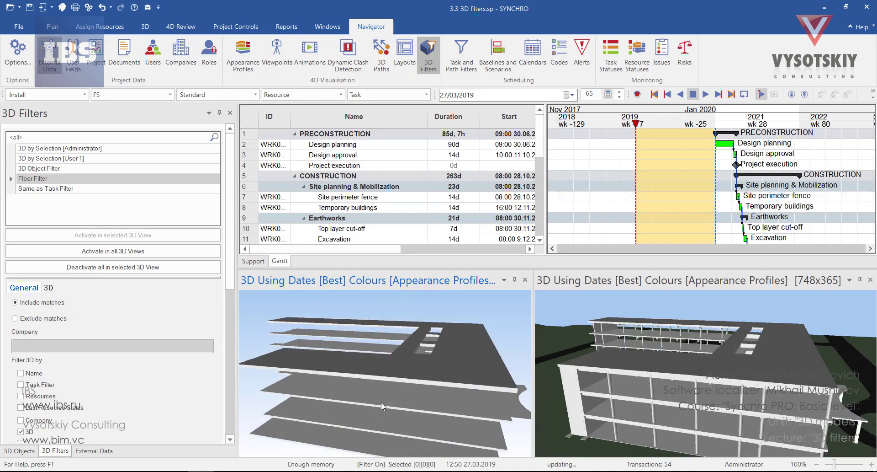
pyautogui.moveTo(379, 407); pyautogui.dragTo(296, 369)
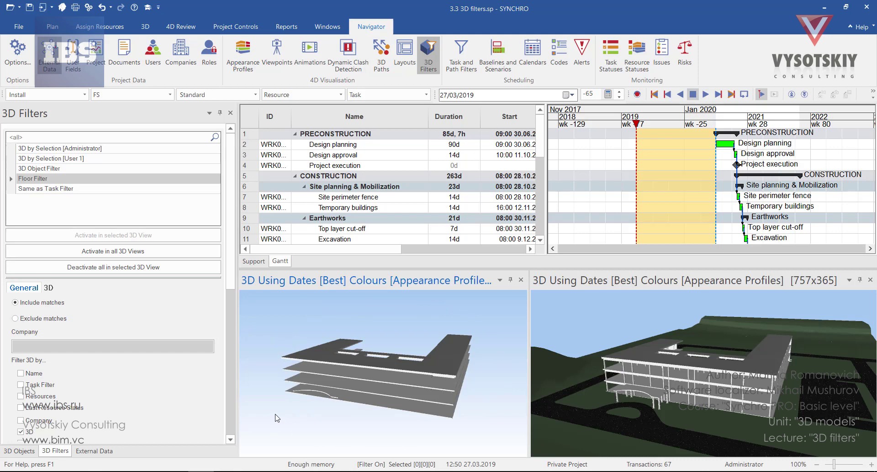
# Step: In 3D View Properties > Filters, show unfiltered objects in light green instead of their original colour
pyautogui.click(335, 31)
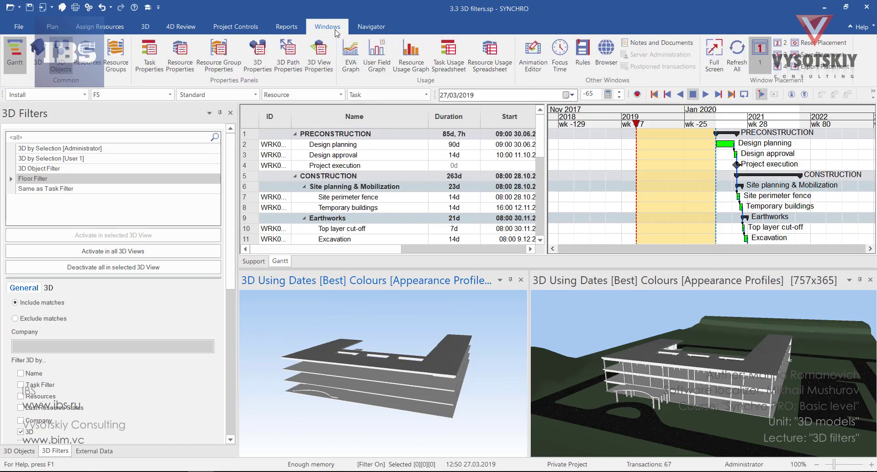
pyautogui.click(314, 50)
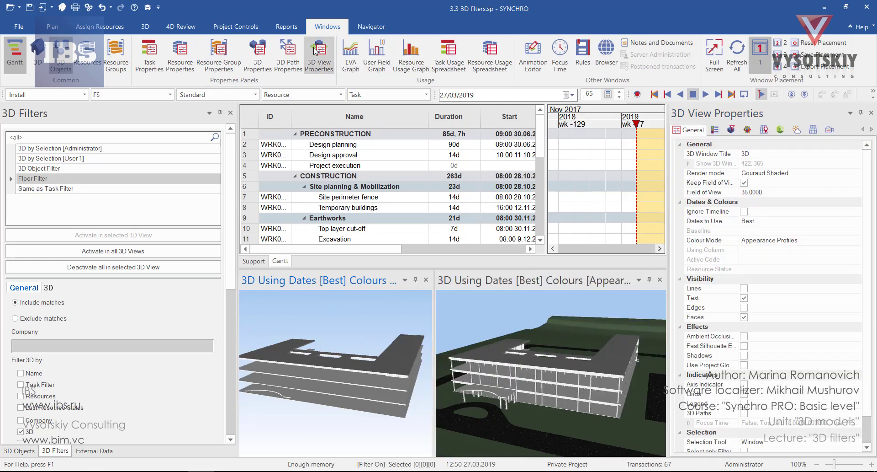
pyautogui.click(733, 130)
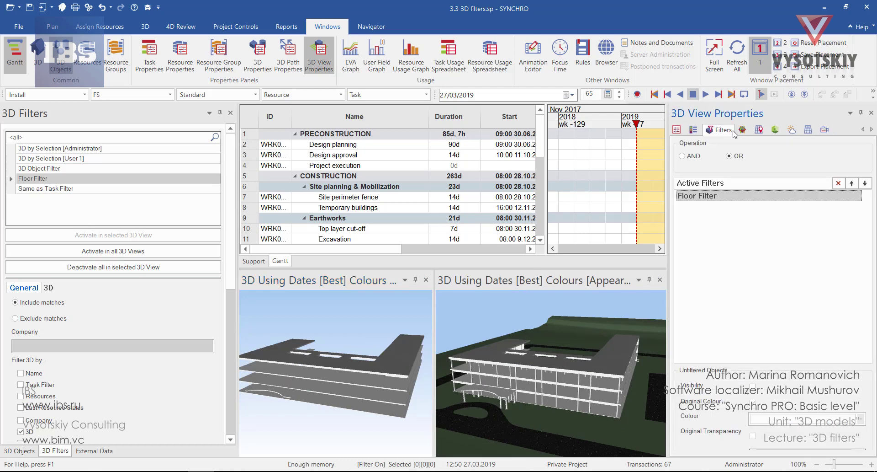
pyautogui.click(753, 387)
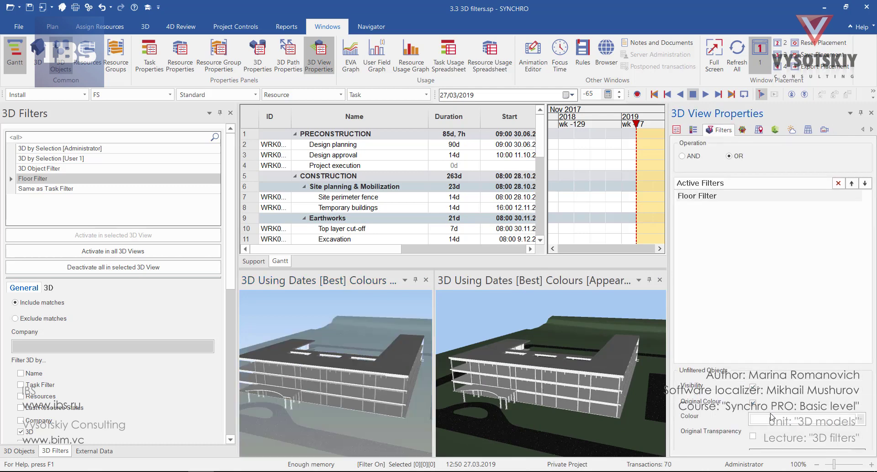
pyautogui.click(753, 403)
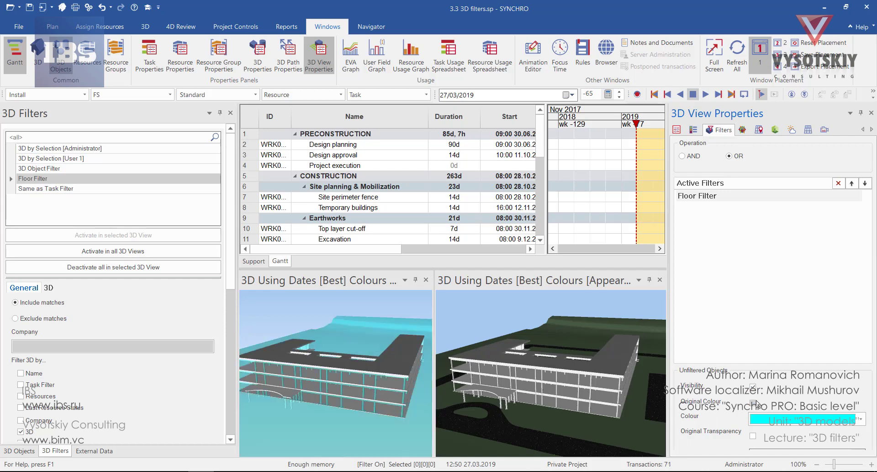
pyautogui.click(861, 420)
pyautogui.click(374, 214)
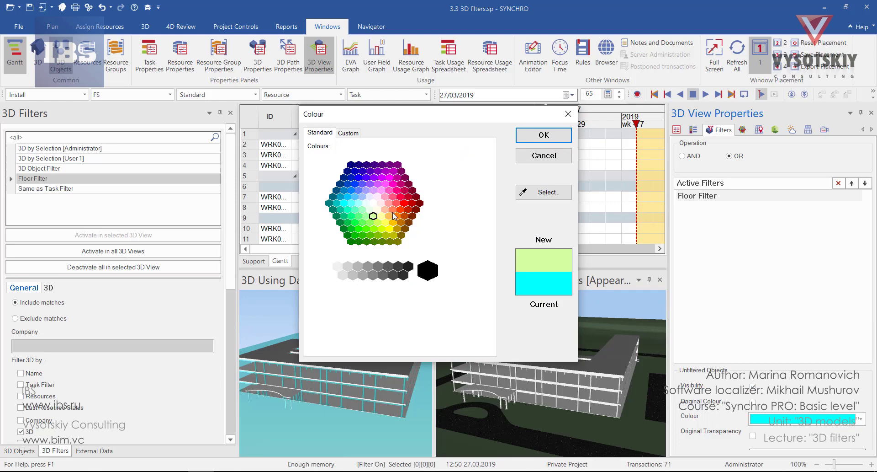
pyautogui.click(544, 143)
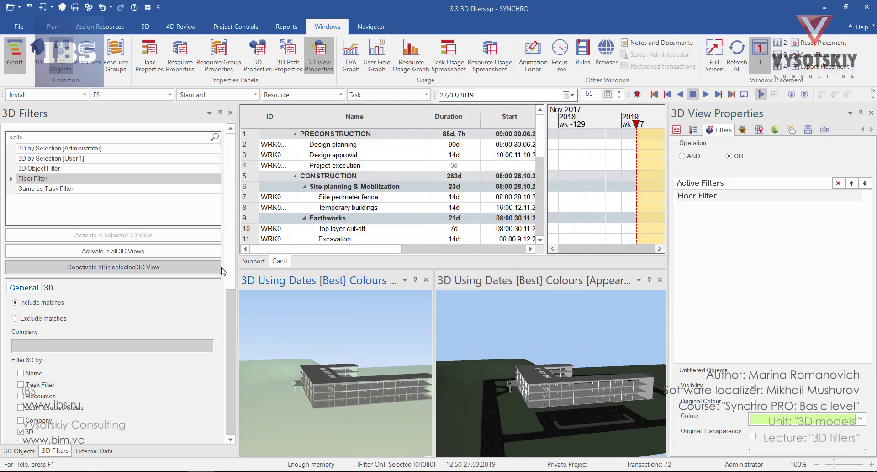
pyautogui.scroll(-5, 223, 407)
pyautogui.scroll(-1, 223, 406)
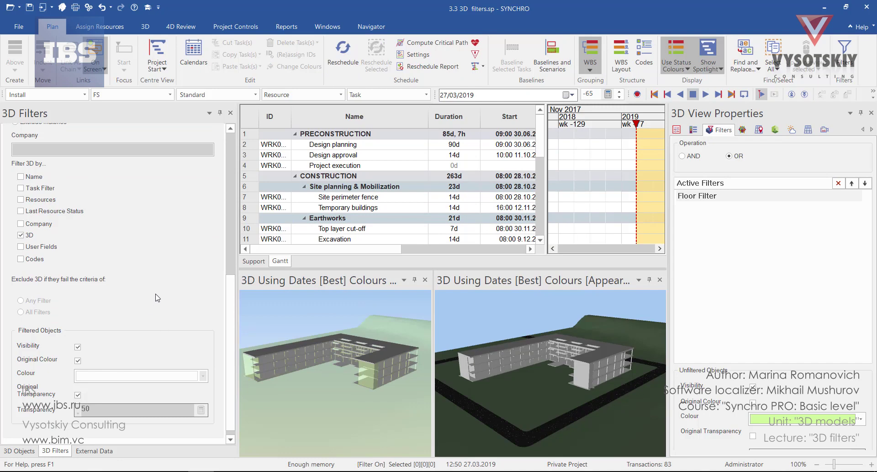
# Step: Add a new 3D filter named Walls Filter
pyautogui.scroll(4, 178, 289)
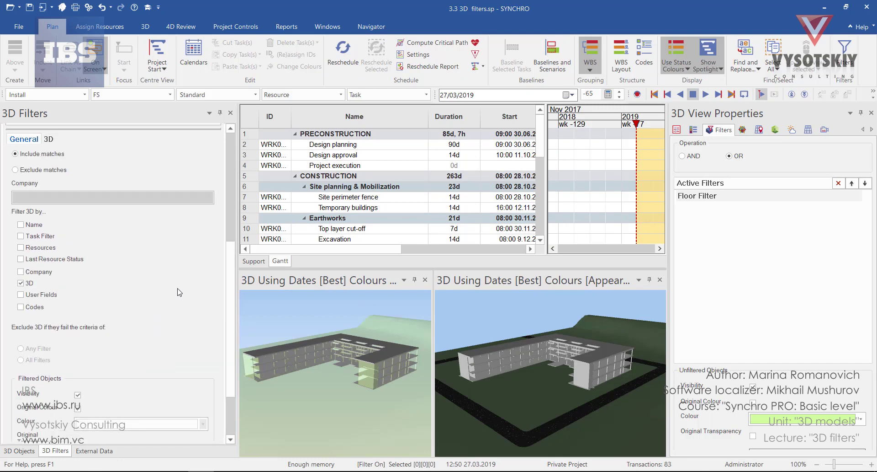
pyautogui.scroll(6, 179, 292)
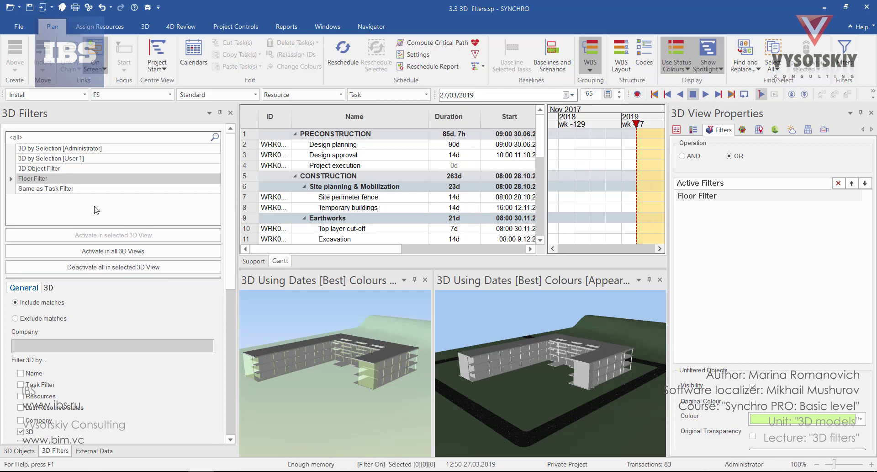
pyautogui.click(97, 210)
pyautogui.rightClick(95, 207)
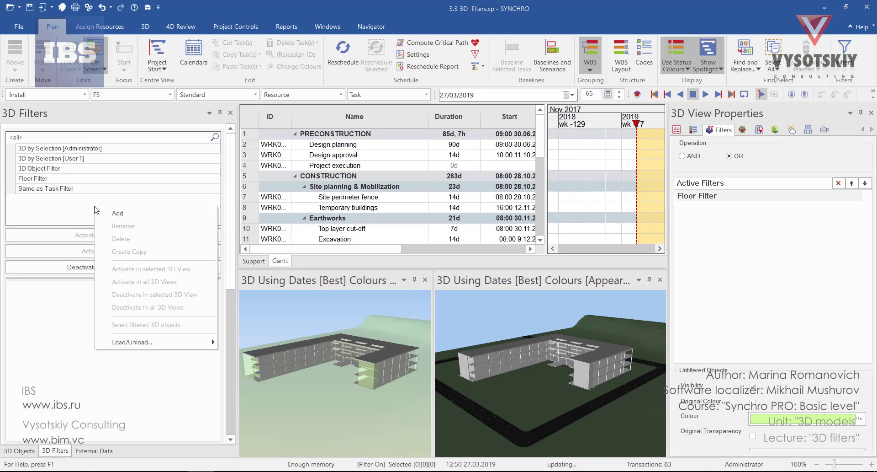
pyautogui.click(117, 213)
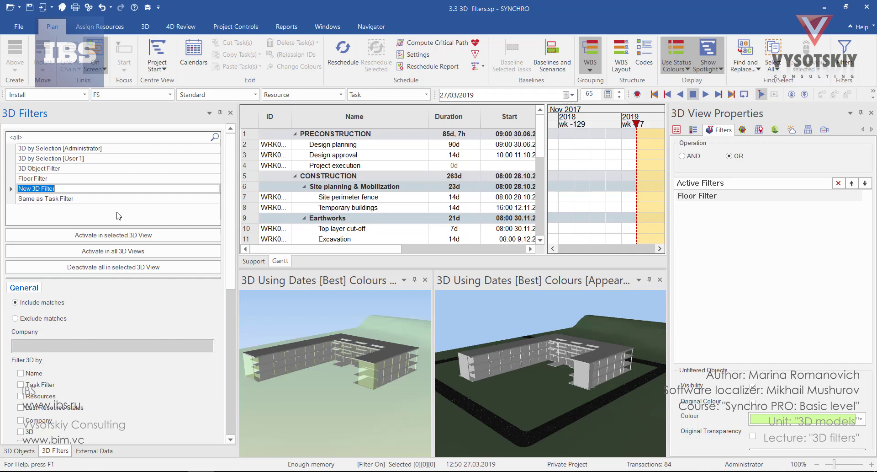
pyautogui.write('Walls Filter')
pyautogui.press('Return')
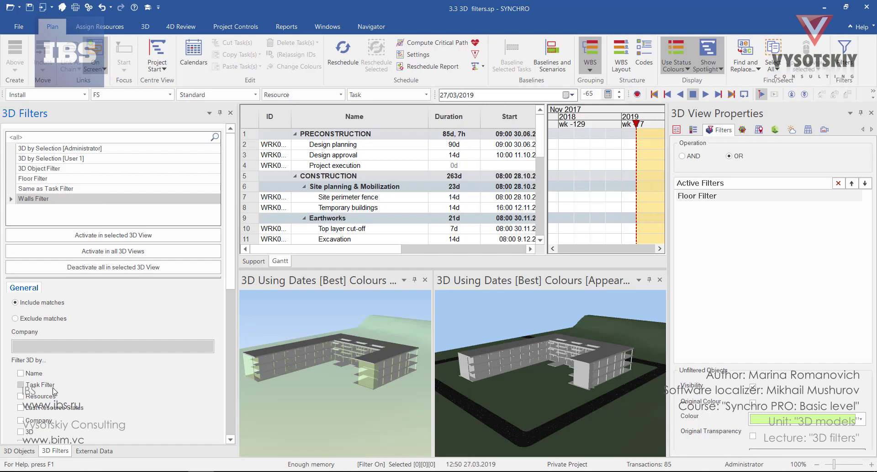
# Step: Make Walls Filter match Walls (6) by 3D and activate it in the right 3D view
pyautogui.scroll(-1, 21, 397)
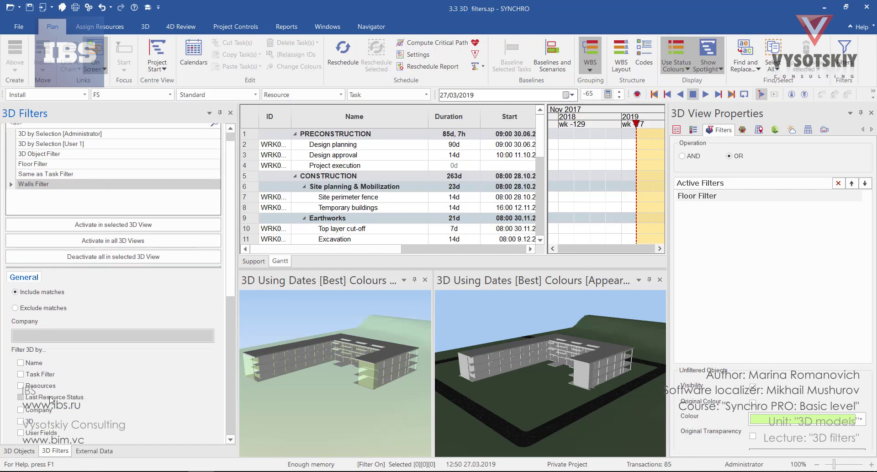
pyautogui.click(21, 421)
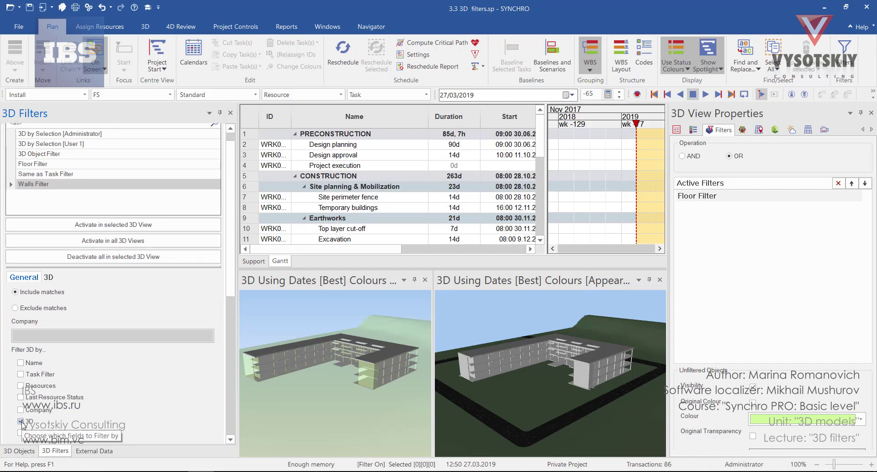
pyautogui.click(48, 278)
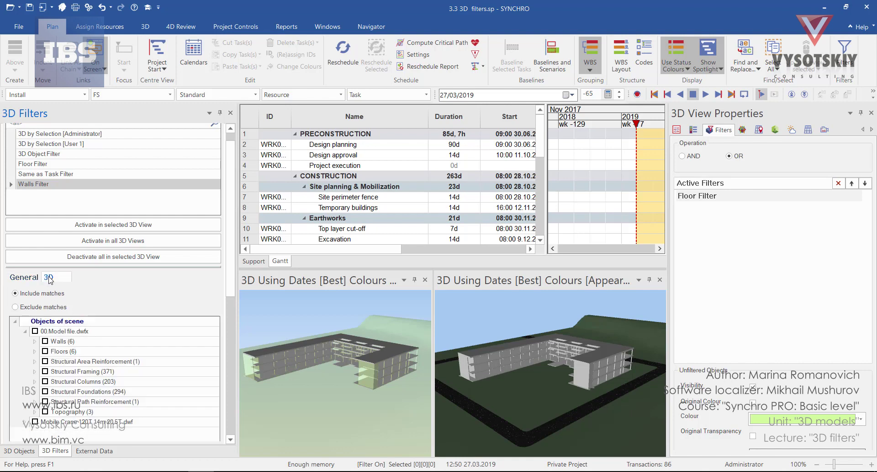
pyautogui.click(45, 341)
pyautogui.click(526, 283)
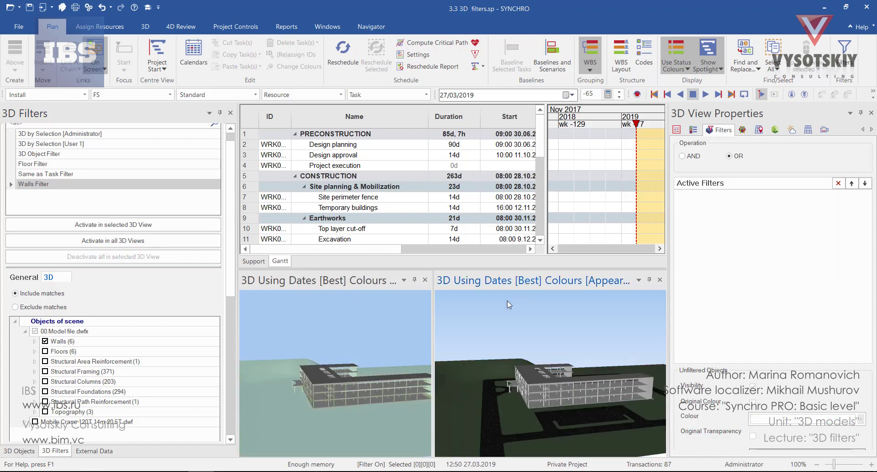
pyautogui.click(143, 225)
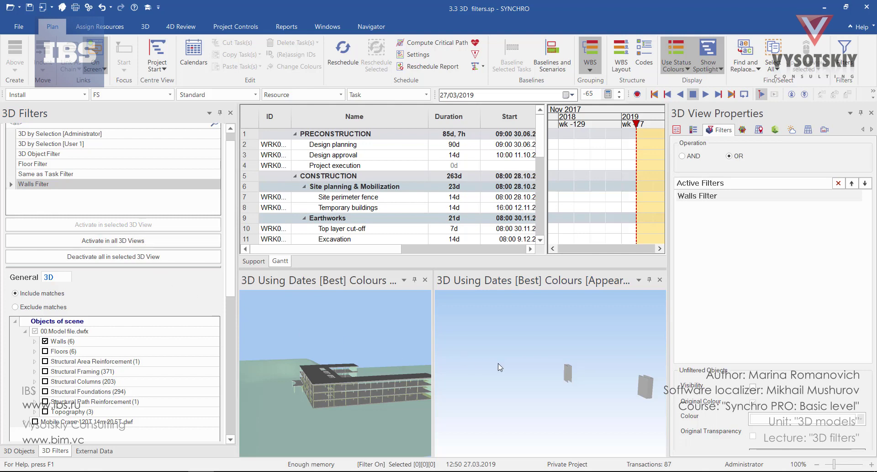
# Step: Show the right view's unfiltered objects in pale pink instead of their original colour
pyautogui.click(753, 387)
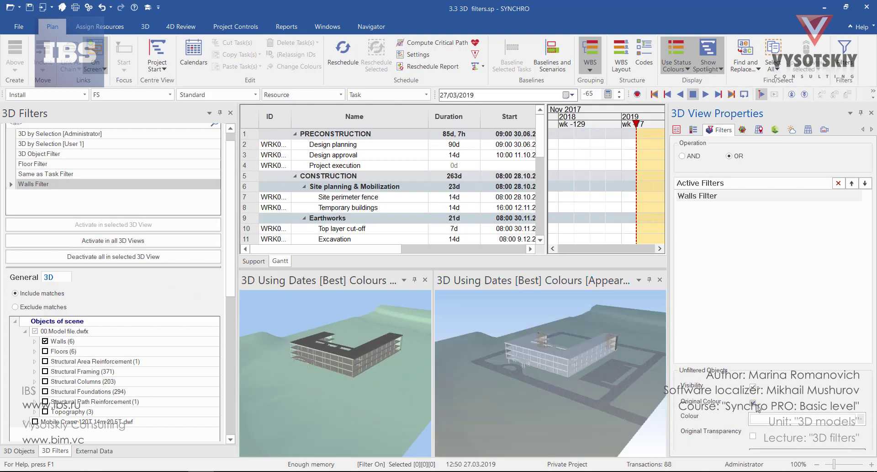
pyautogui.click(753, 402)
pyautogui.click(804, 418)
pyautogui.click(380, 203)
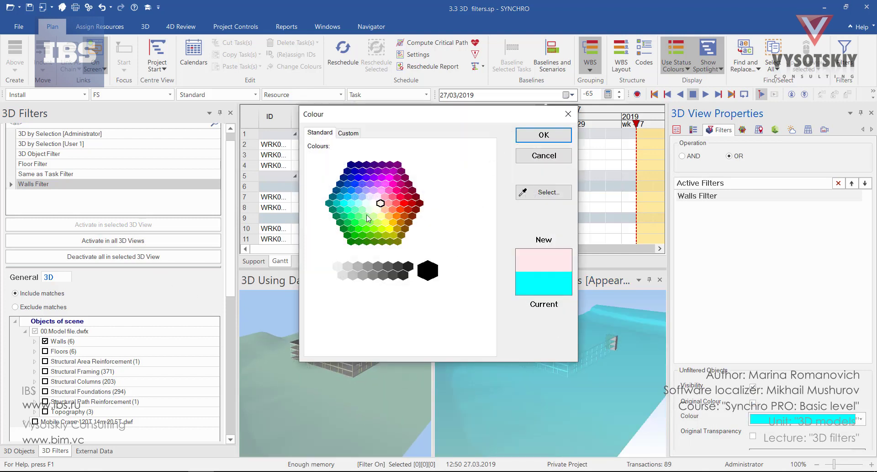
pyautogui.click(544, 134)
# Step: Narrow the filter and properties panels and shorten the task grid to enlarge the 3D views
pyautogui.moveTo(236, 263); pyautogui.dragTo(140, 263)
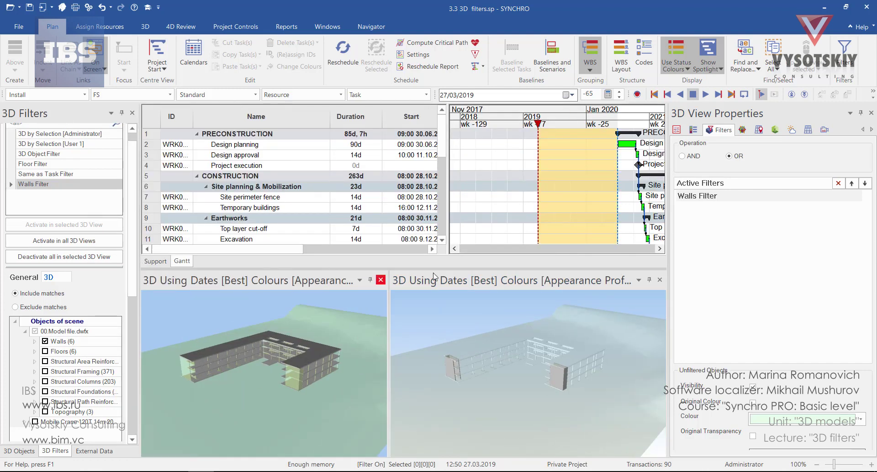
pyautogui.moveTo(667, 237); pyautogui.dragTo(737, 236)
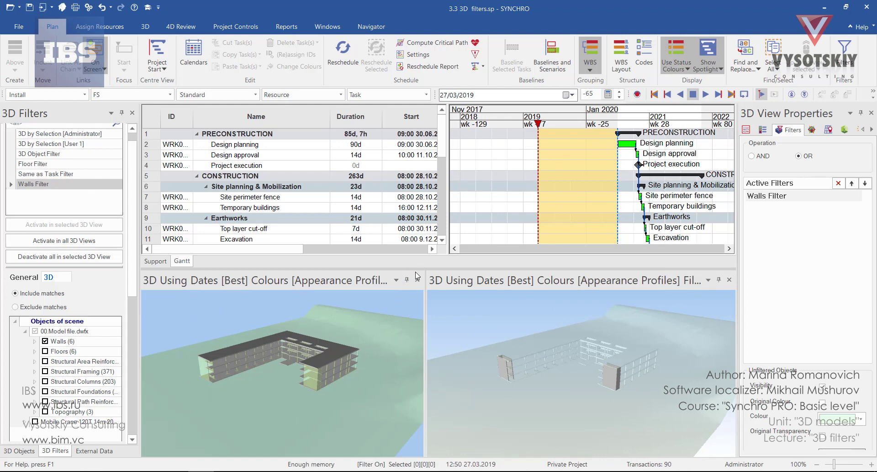
pyautogui.moveTo(414, 266); pyautogui.dragTo(416, 247)
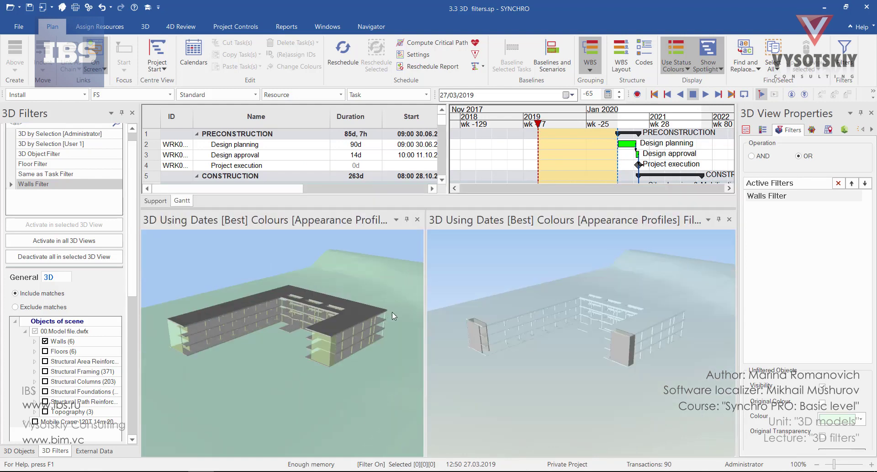
# Step: Orbit and zoom the building to a flatter, more distant view
pyautogui.moveTo(526, 347); pyautogui.dragTo(506, 340)
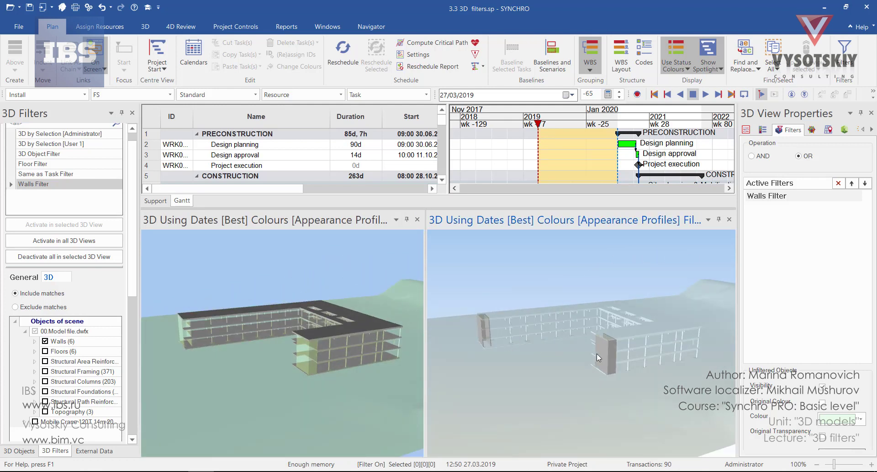
pyautogui.scroll(5, 596, 353)
pyautogui.moveTo(574, 379); pyautogui.dragTo(508, 243)
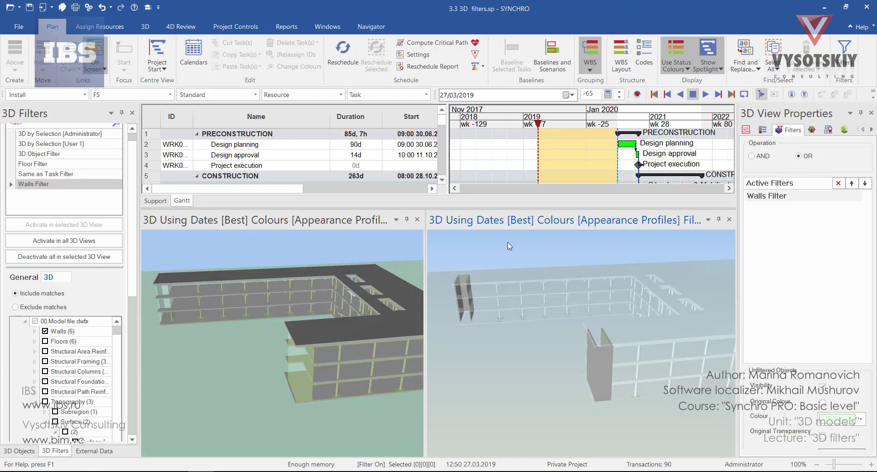
# Step: Clear all filters from the right 3D view with Filters > Show All
pyautogui.rightClick(509, 394)
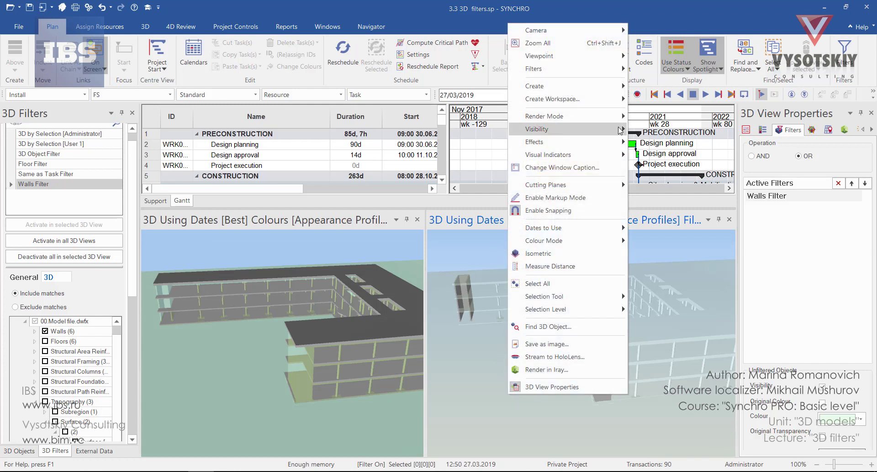
pyautogui.moveTo(621, 70)
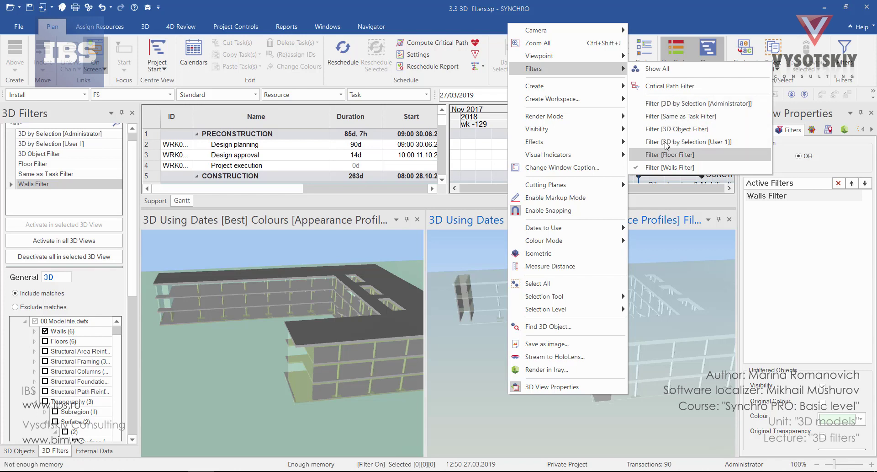
pyautogui.rightClick(565, 371)
pyautogui.moveTo(589, 46)
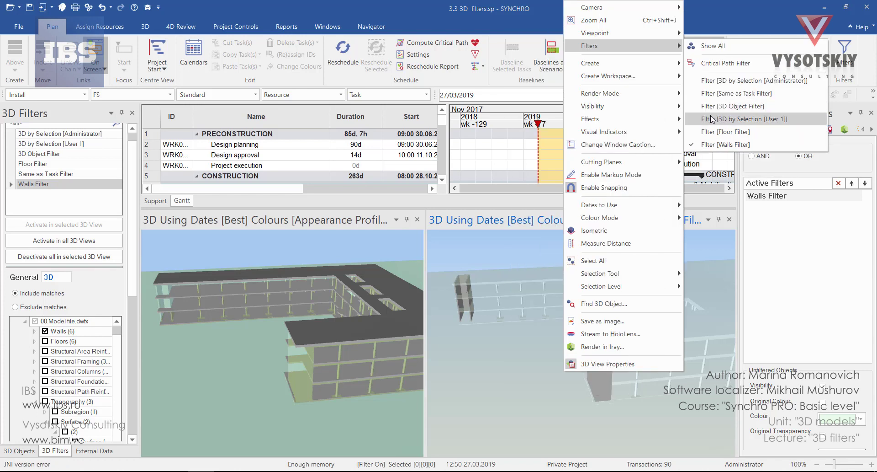
pyautogui.click(726, 49)
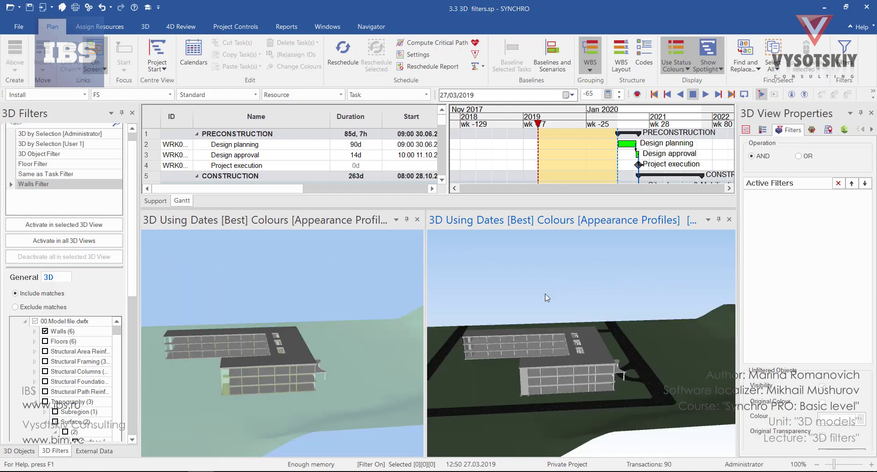
# Step: Reapply Walls Filter as the only active filter in the right 3D view
pyautogui.rightClick(546, 296)
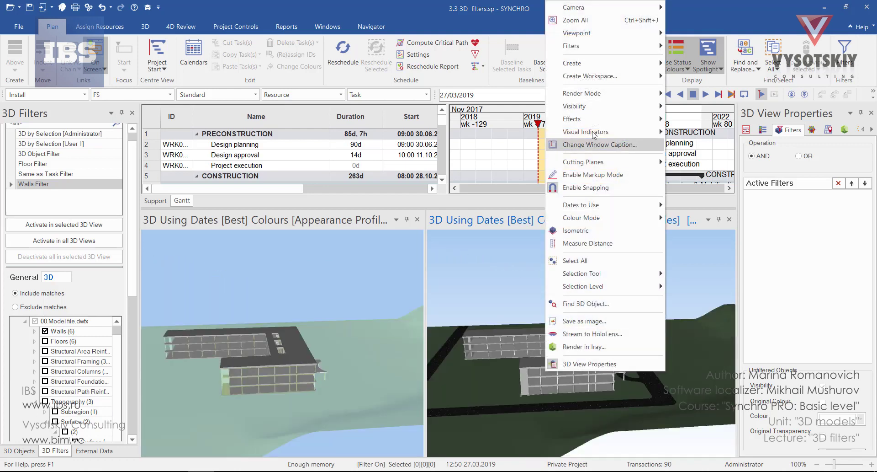
pyautogui.moveTo(607, 46)
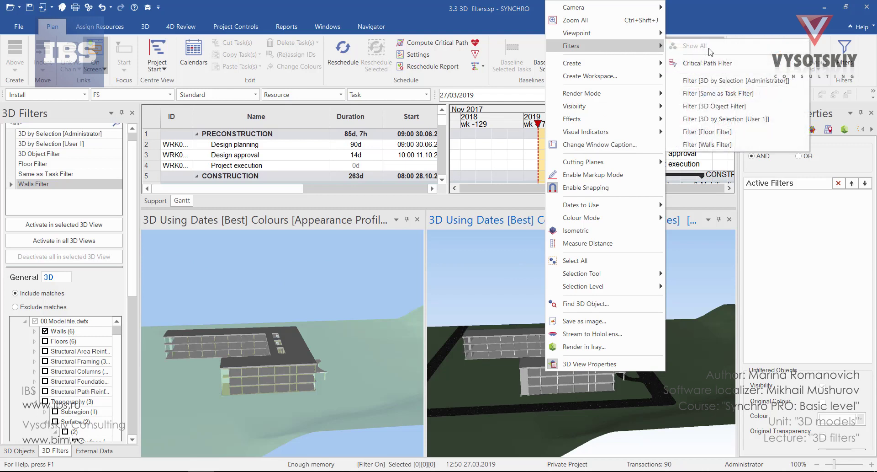
pyautogui.click(730, 144)
pyautogui.scroll(3, 475, 364)
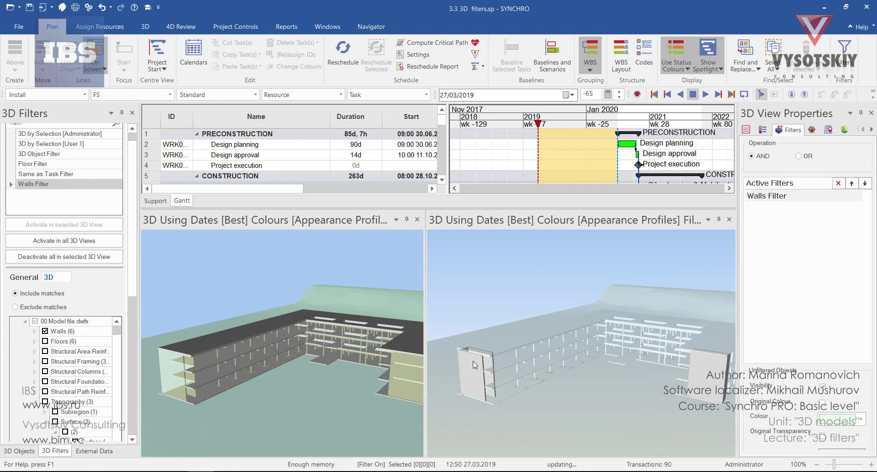
pyautogui.scroll(5, 473, 361)
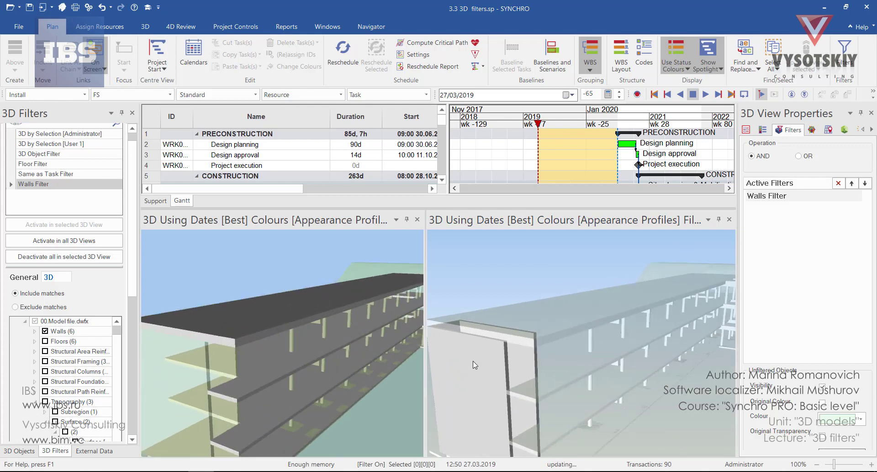
# Step: Select two building walls and apply Remove Selected from Filter to drop them from Walls Filter
pyautogui.moveTo(497, 381); pyautogui.dragTo(570, 300)
pyautogui.click(570, 300)
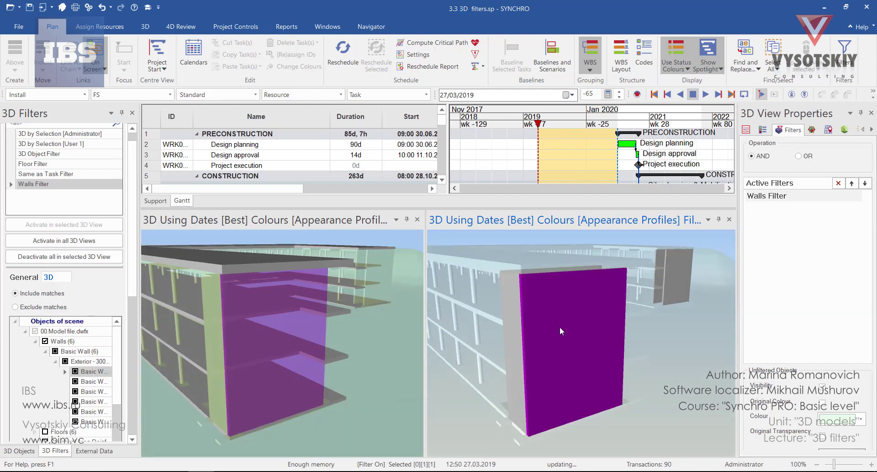
pyautogui.keyDown('ctrl'); pyautogui.click(520, 332); pyautogui.keyUp('ctrl')
pyautogui.moveTo(521, 331); pyautogui.dragTo(497, 300)
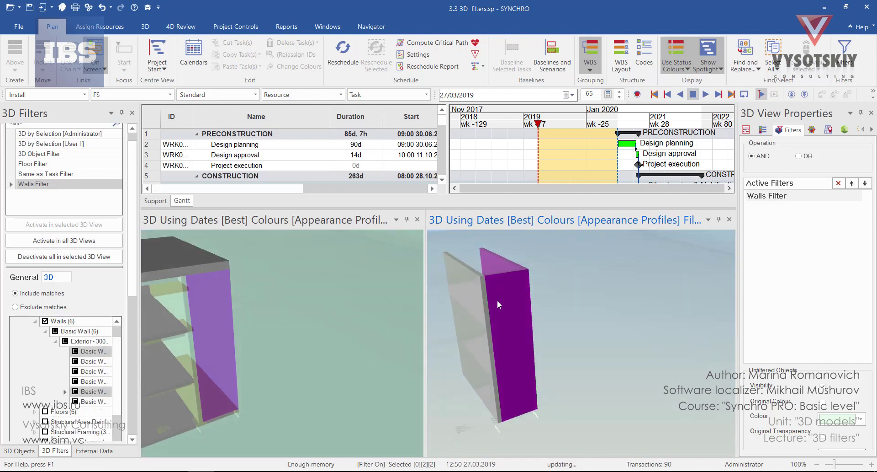
pyautogui.rightClick(521, 308)
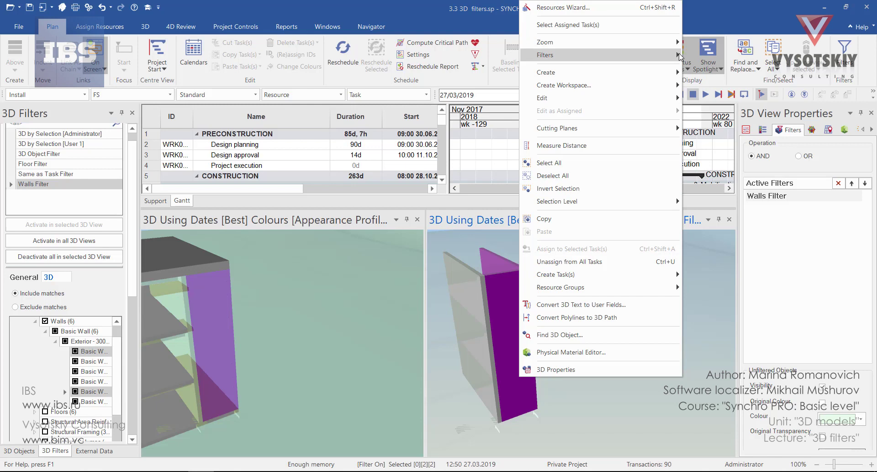
pyautogui.moveTo(681, 55)
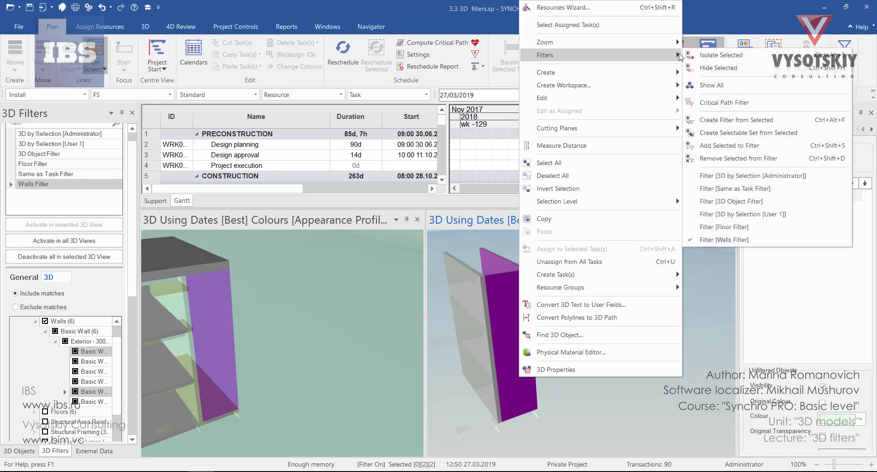
pyautogui.click(728, 162)
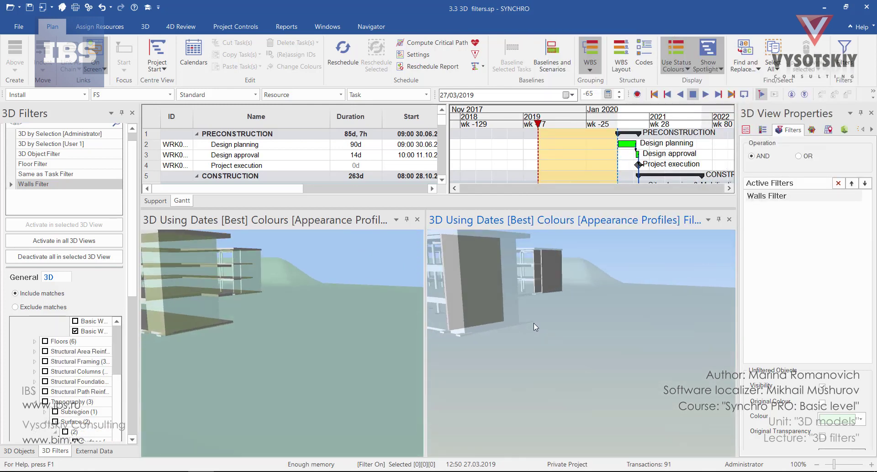
pyautogui.moveTo(534, 323); pyautogui.dragTo(542, 268)
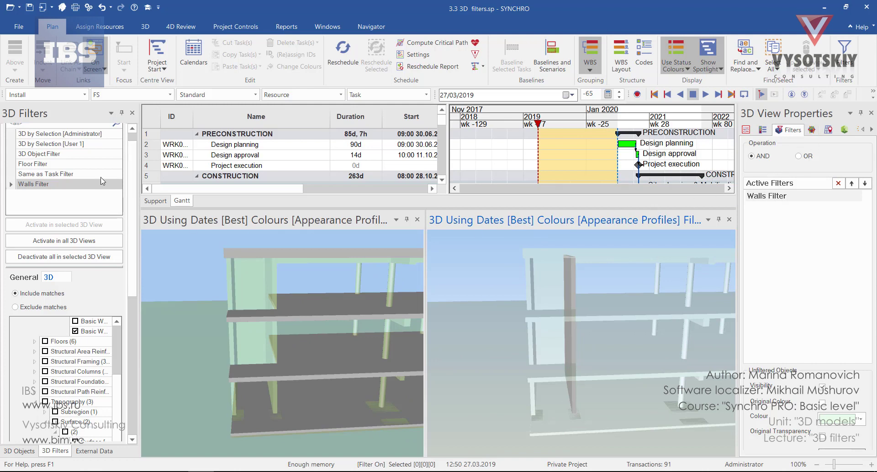
# Step: Activate Floor Filter in the right 3D view, keep Walls Filter on top, and set Operation to OR
pyautogui.click(62, 163)
pyautogui.click(82, 223)
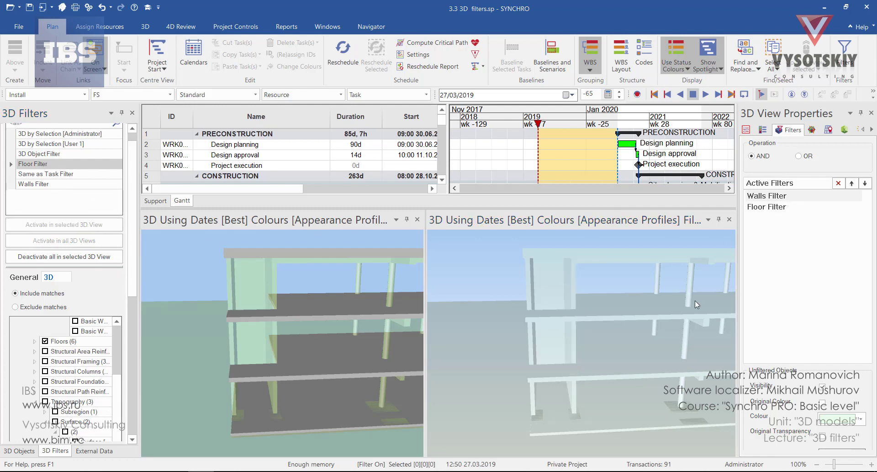
pyautogui.click(863, 184)
pyautogui.click(852, 183)
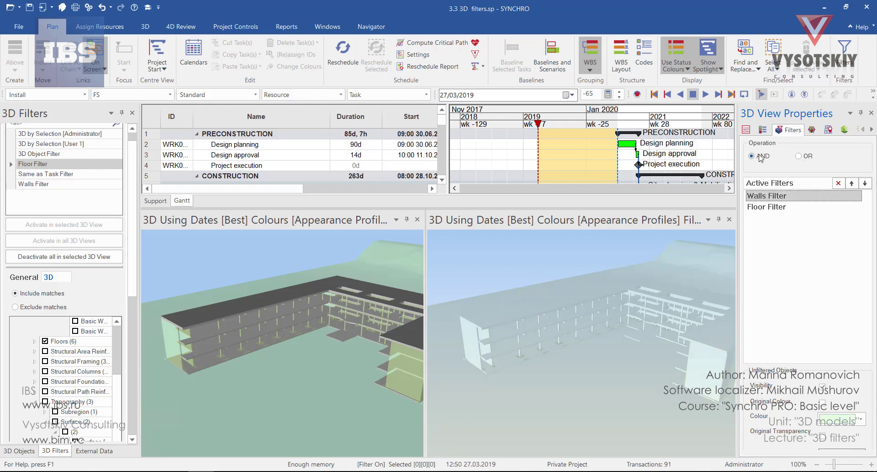
pyautogui.click(799, 155)
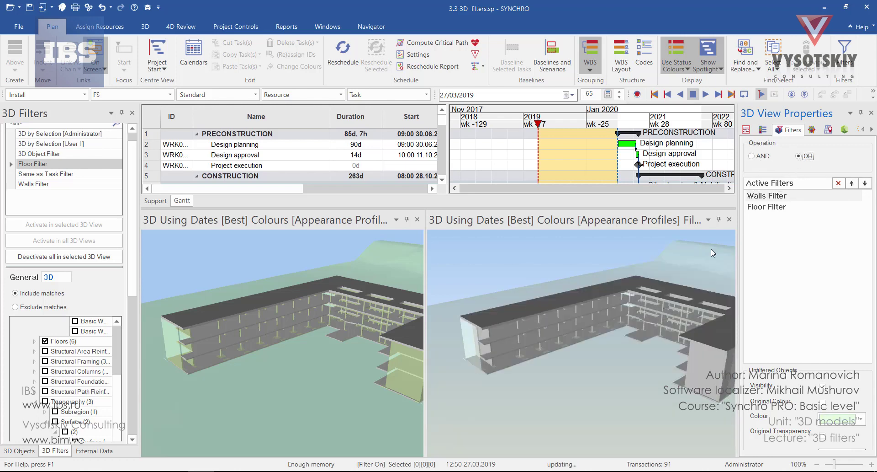